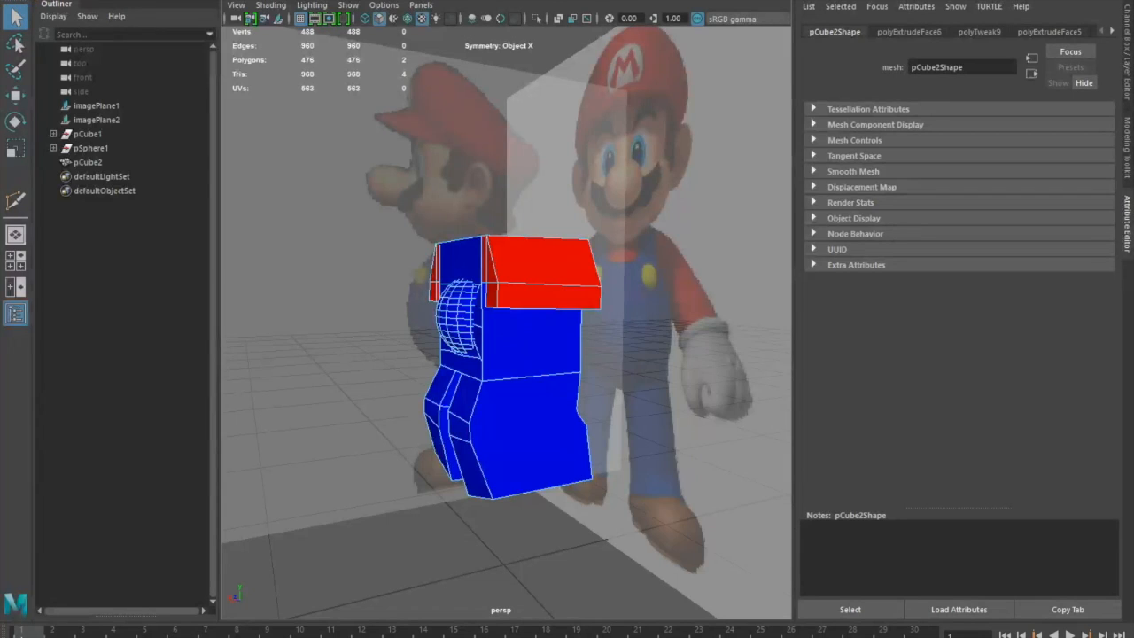
Assign a new white Phong material named hands to the newly created sphere
scroll(474, 329, "down", 6)
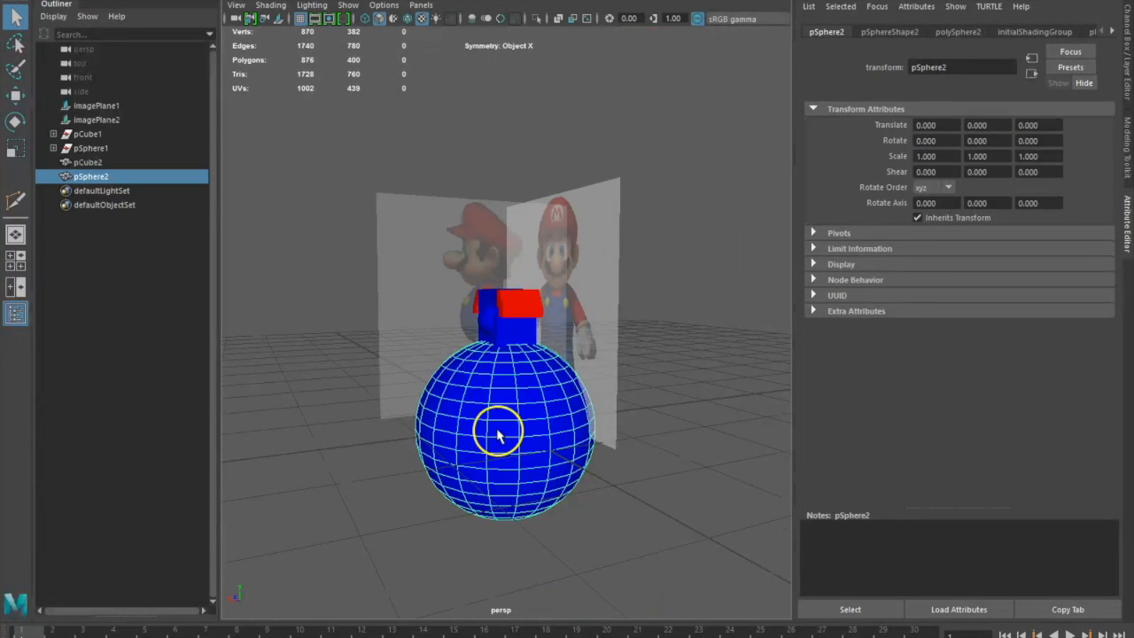
right_click(517, 410)
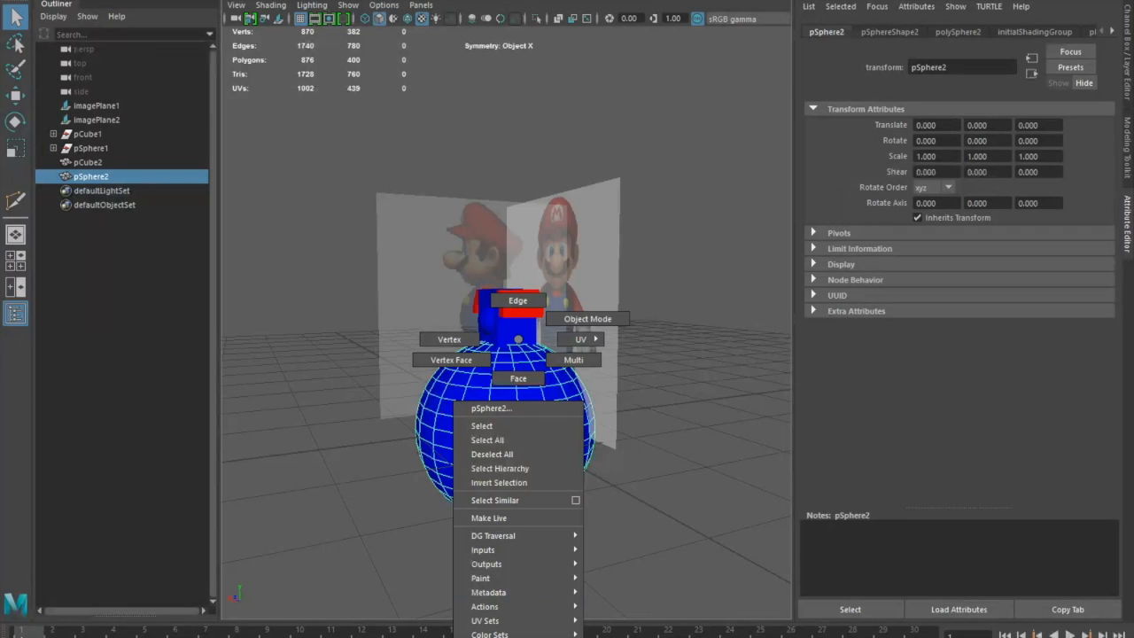
left_click(501, 636)
left_click(492, 346)
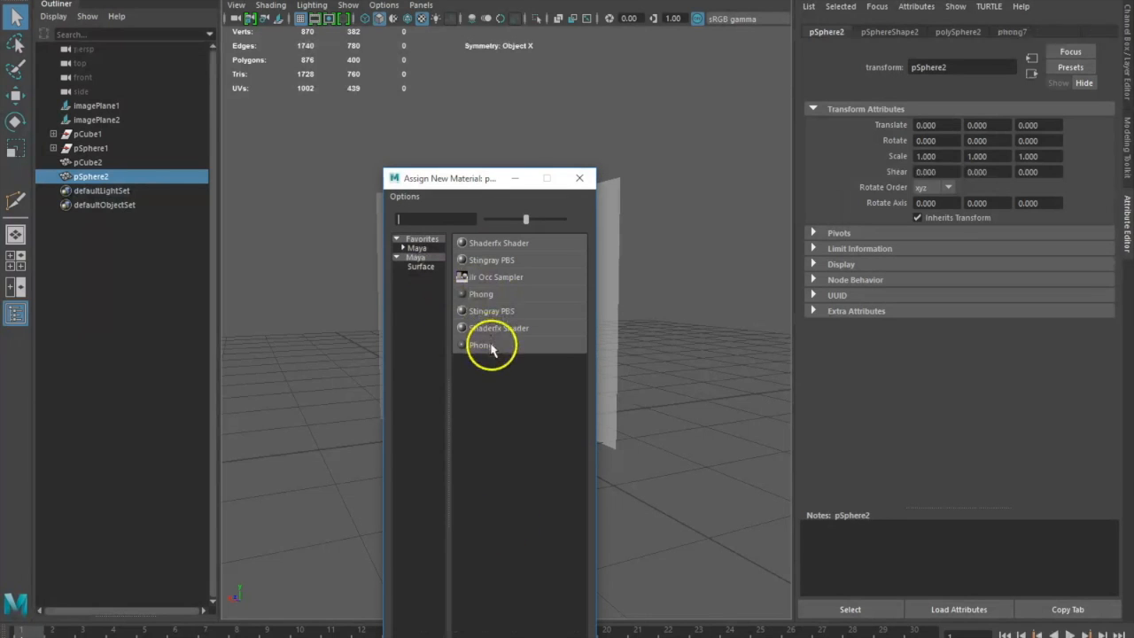
left_click(940, 188)
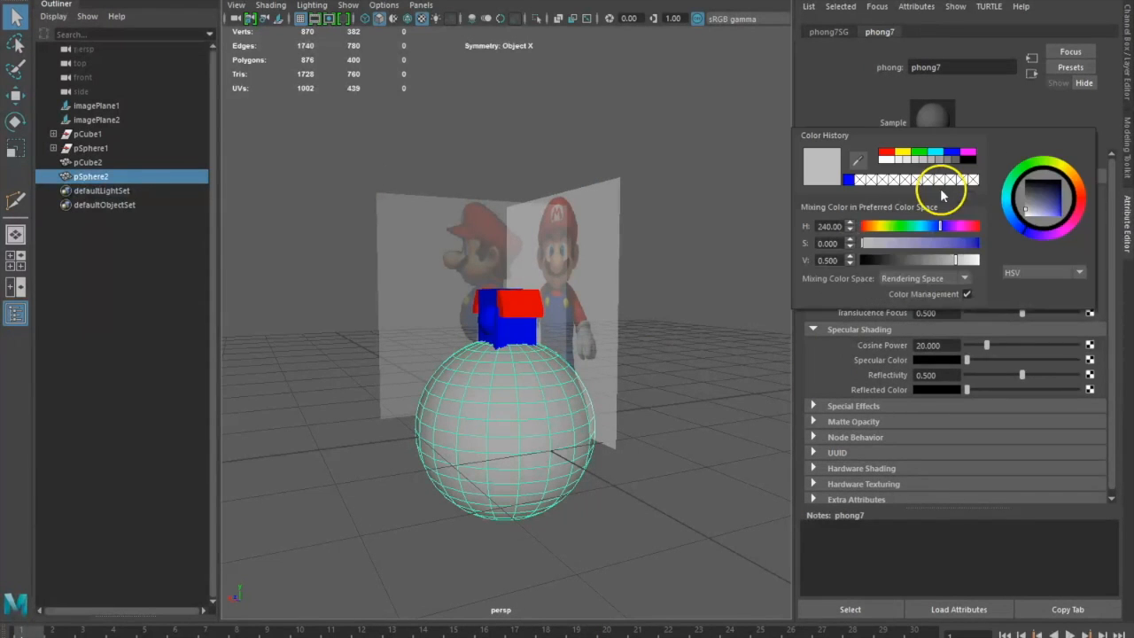
left_click(887, 159)
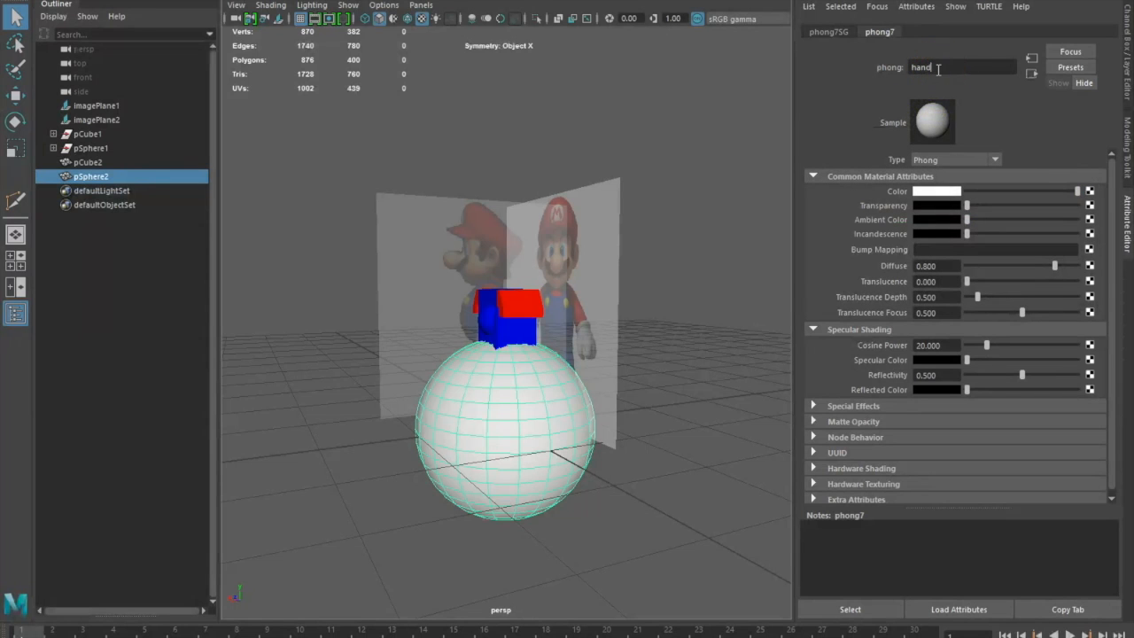
Scale the white sphere down uniformly to about 0.240
left_click(15, 149)
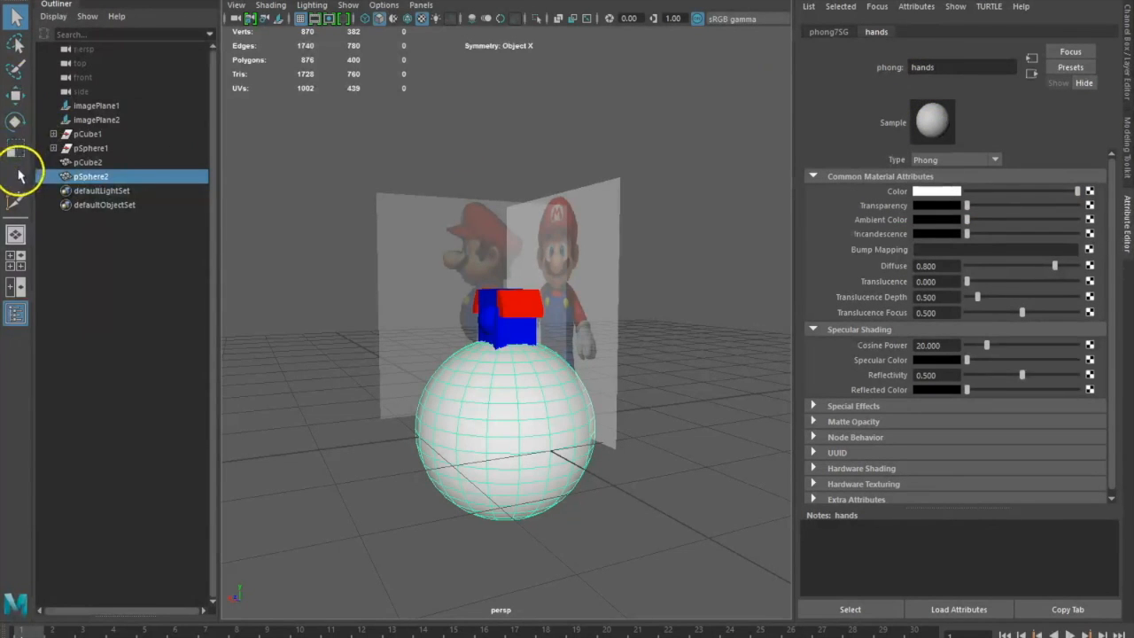
left_click_drag(502, 433, 384, 456)
left_click(15, 18)
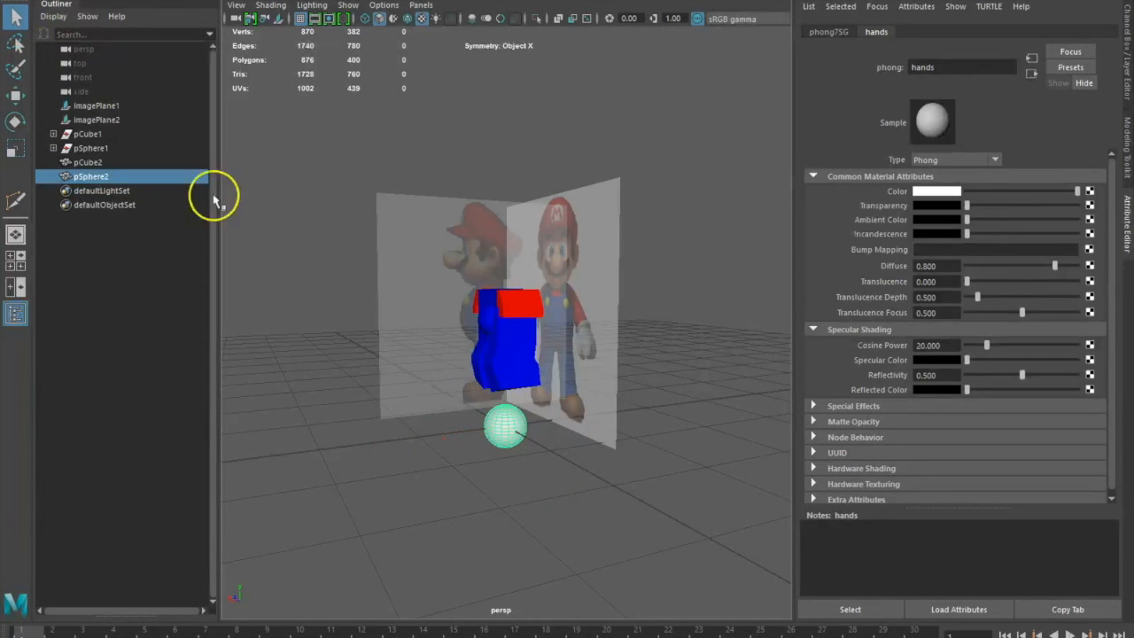
Return the white sphere to object mode and move it up beside the torso, to about Y 1.028 and Z -0.514
left_click_drag(557, 526, 578, 524, "alt")
scroll(578, 442, "up", 6)
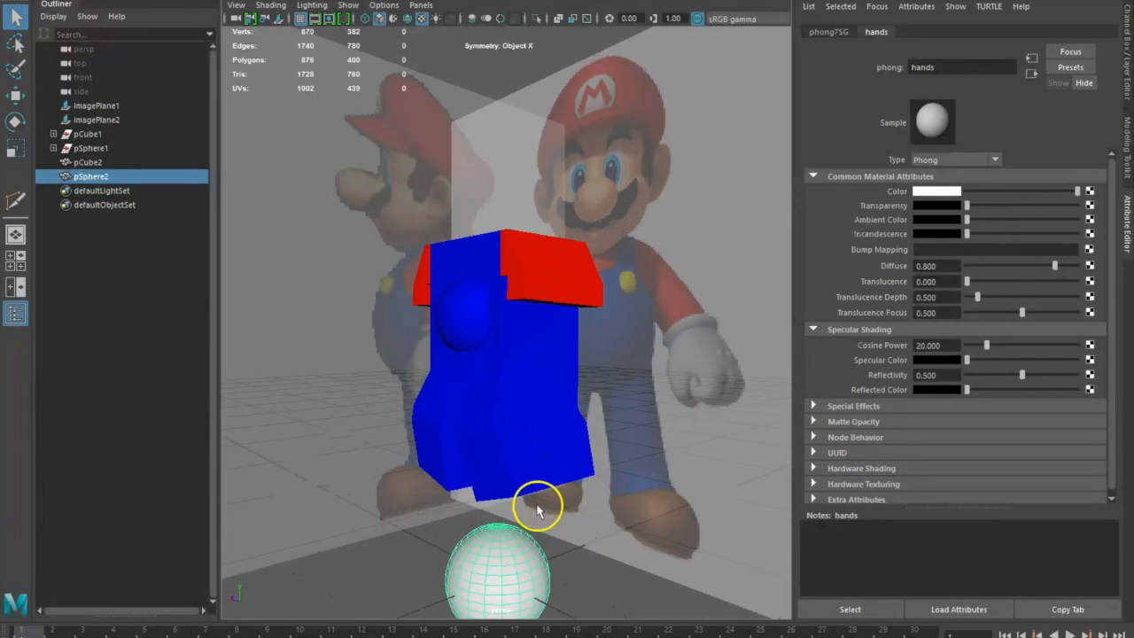
right_click_drag(495, 560, 490, 587)
left_click(15, 95)
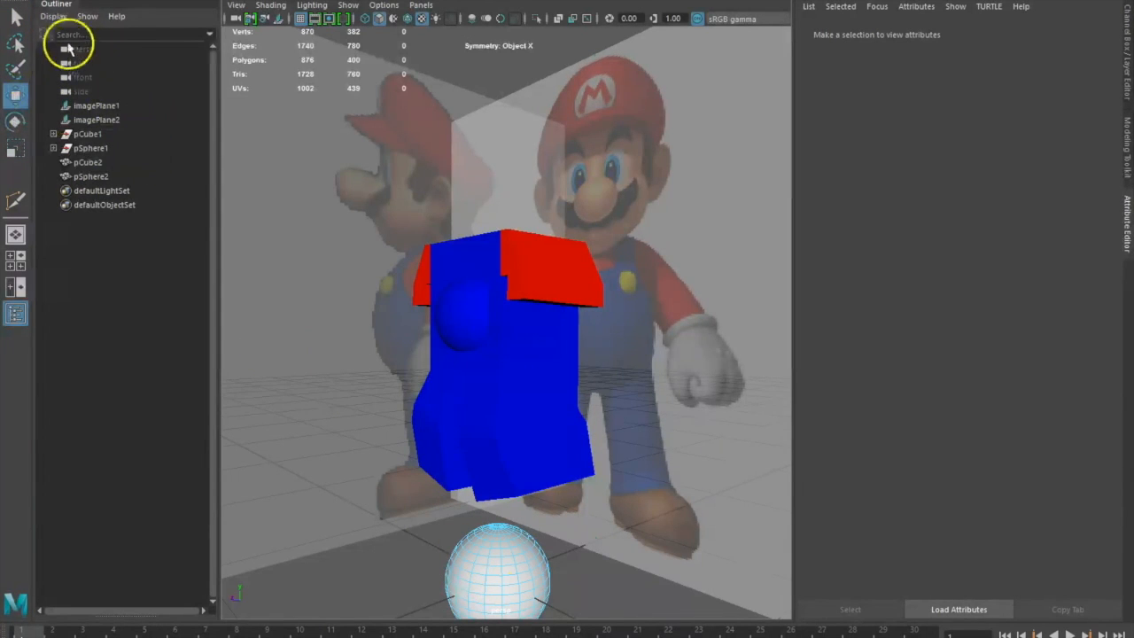
right_click_drag(454, 553, 554, 315)
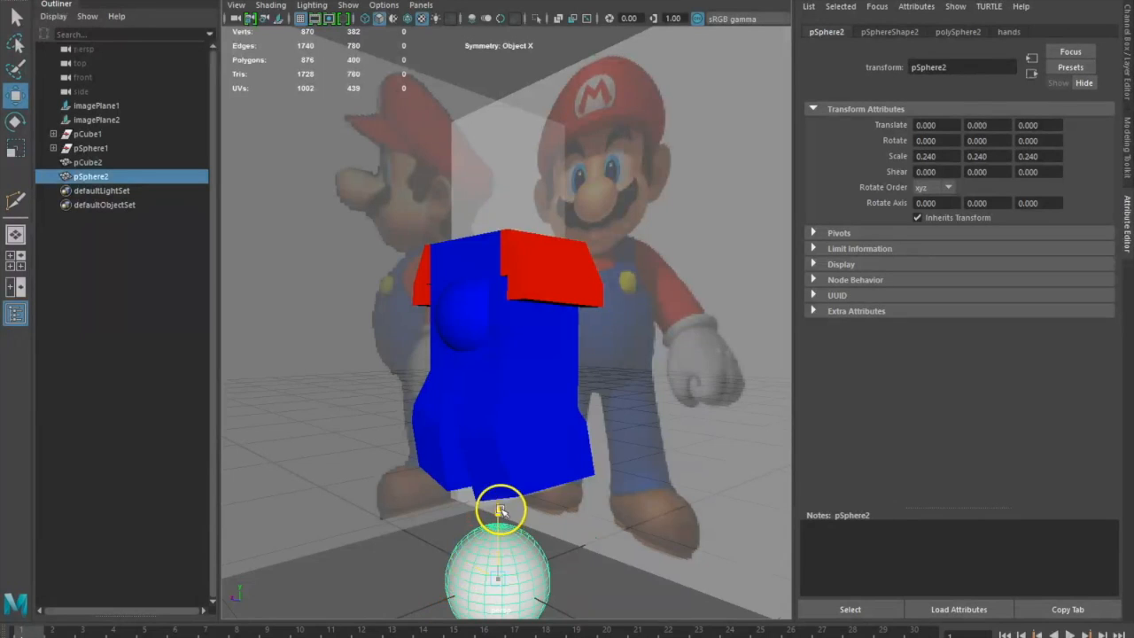
left_click_drag(499, 504, 535, 327)
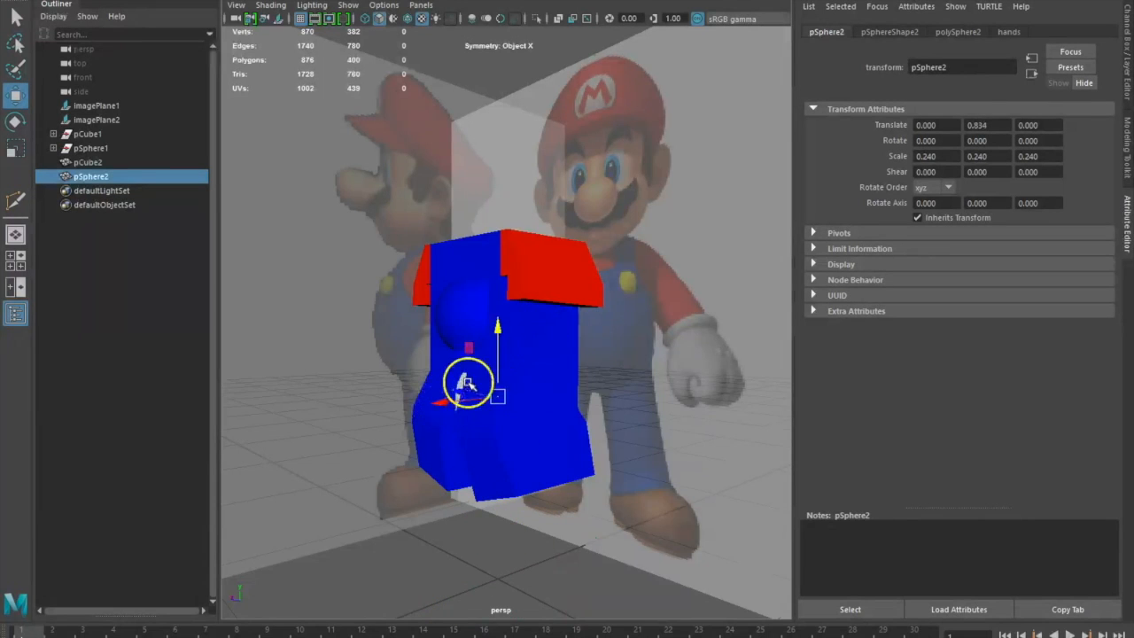
left_click_drag(458, 385, 540, 405)
left_click_drag(589, 376, 586, 298)
Shrink the white sphere uniformly to a scale of about 0.135 to suit the hand size
key("r")
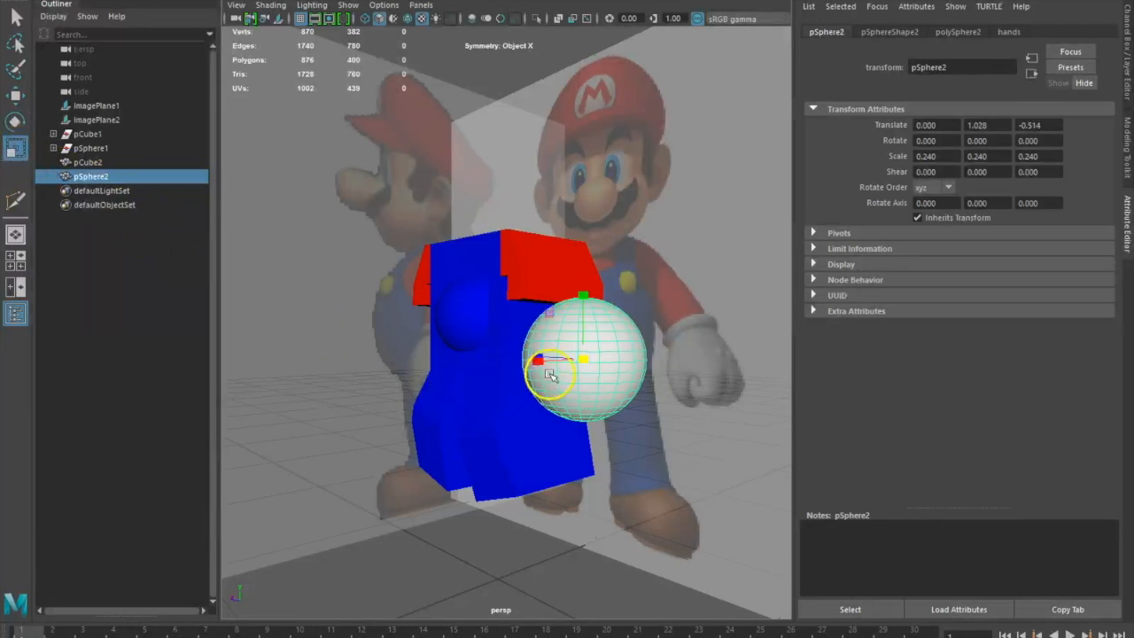
left_click_drag(583, 363, 530, 340)
left_click(15, 18)
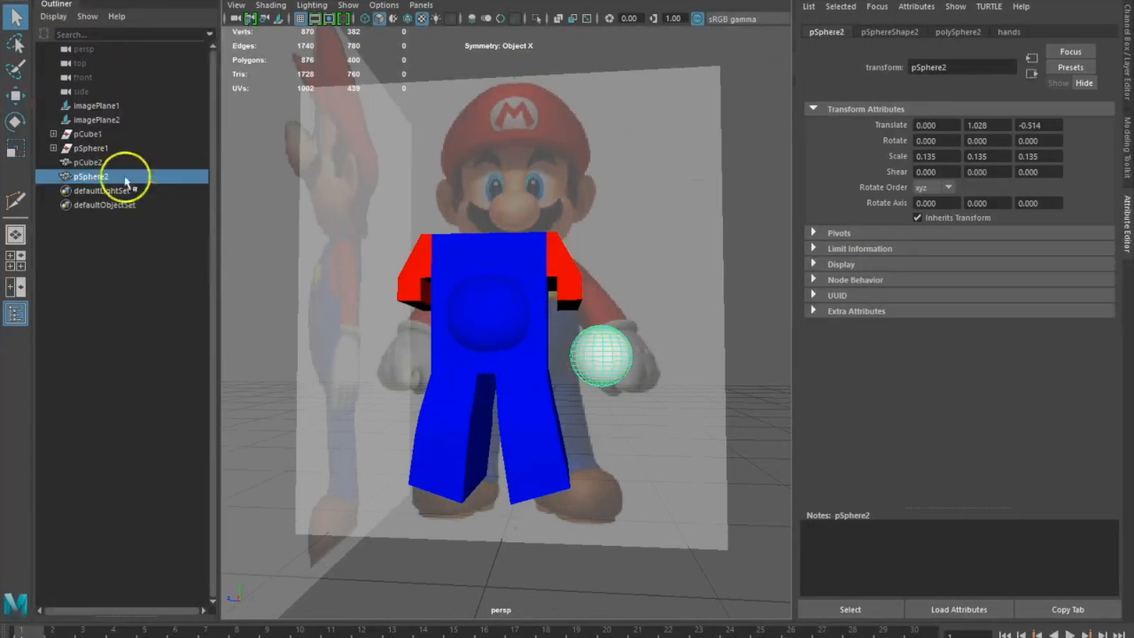
Move the small sphere against the end of the red sleeve, to about X 0.185, Y 1.171 and Z -0.416
left_click(16, 95)
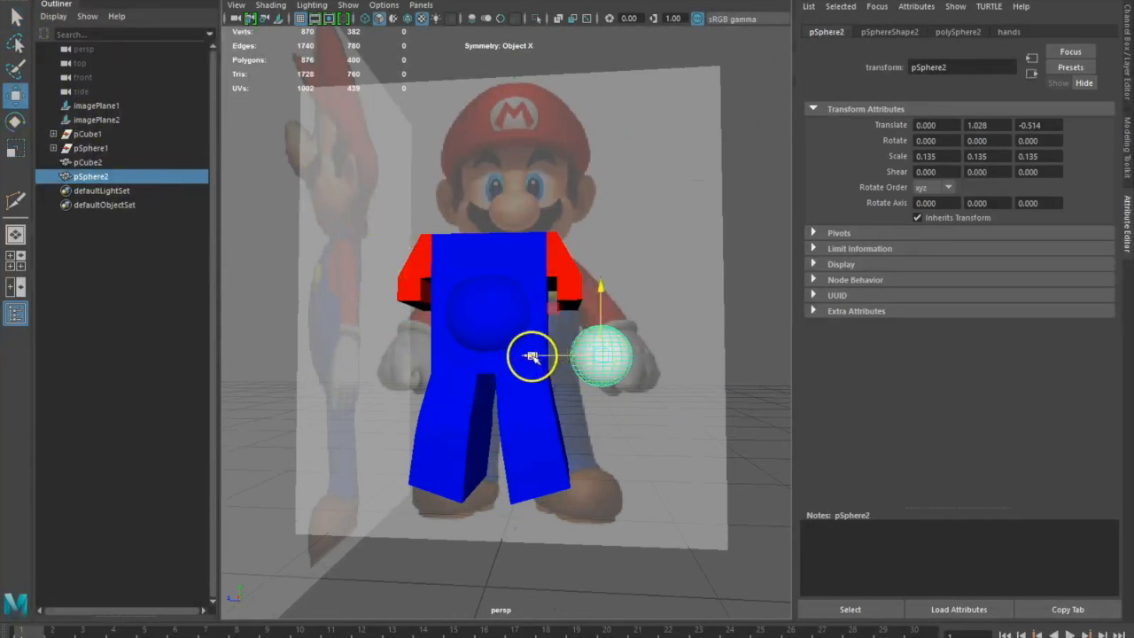
left_click_drag(531, 356, 510, 355)
left_click_drag(576, 331, 580, 259)
left_click_drag(649, 368, 509, 369, "alt")
left_click_drag(443, 334, 448, 325)
left_click_drag(436, 443, 506, 299, "alt")
left_click_drag(576, 461, 478, 470, "alt")
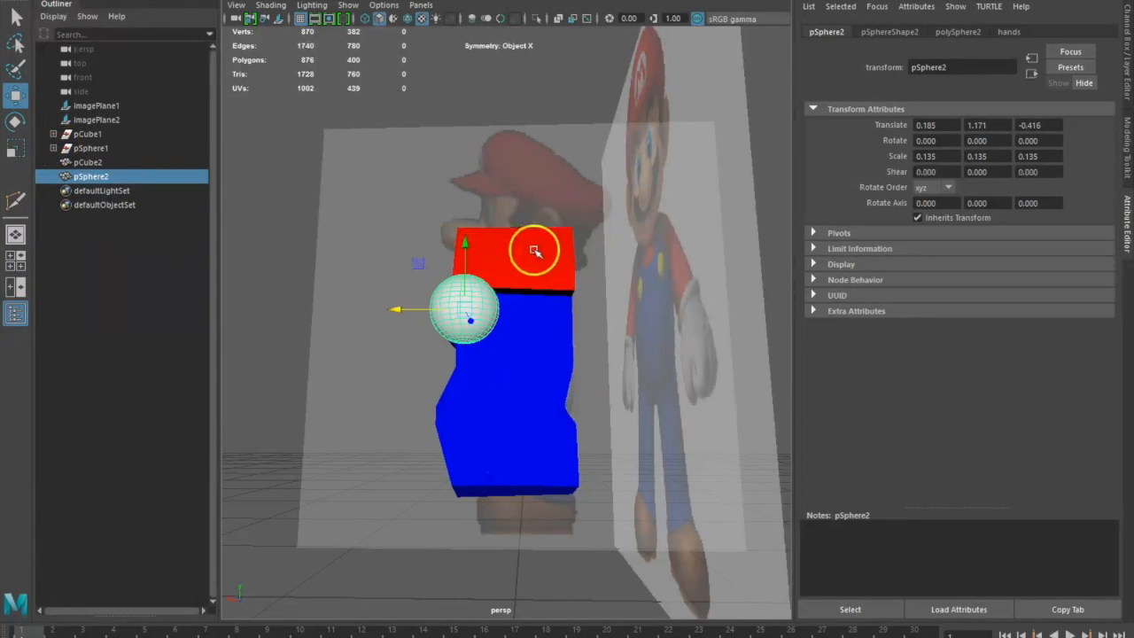
Stretch the hand sphere along X to about 0.322 and centre it under the sleeve at about X -0.001, Y 1.230
left_click(16, 150)
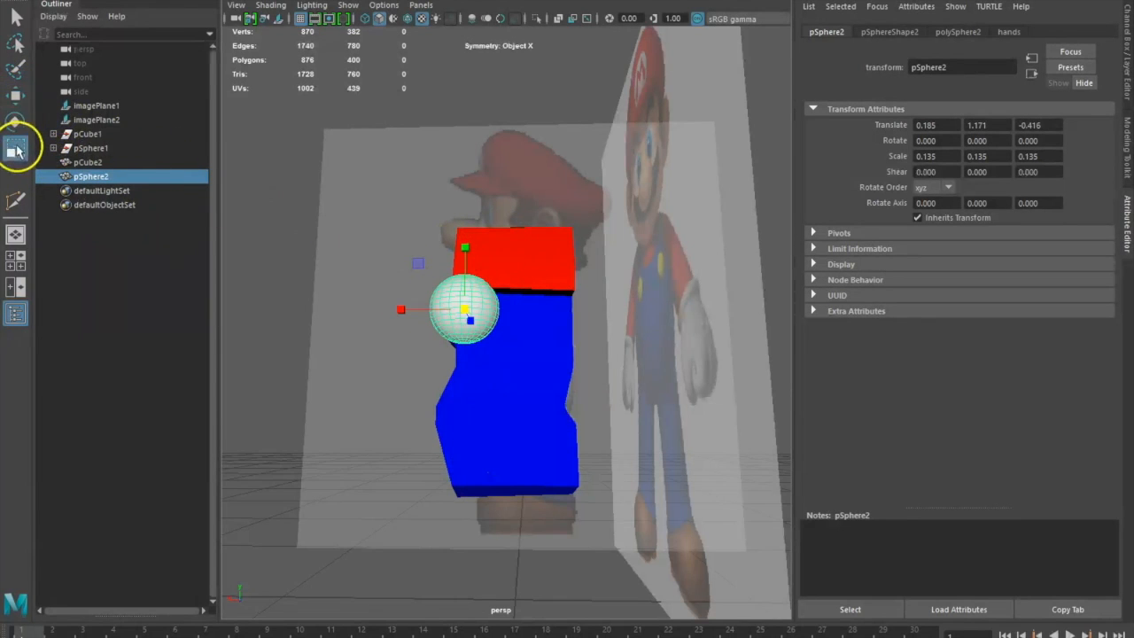
left_click_drag(401, 309, 315, 306)
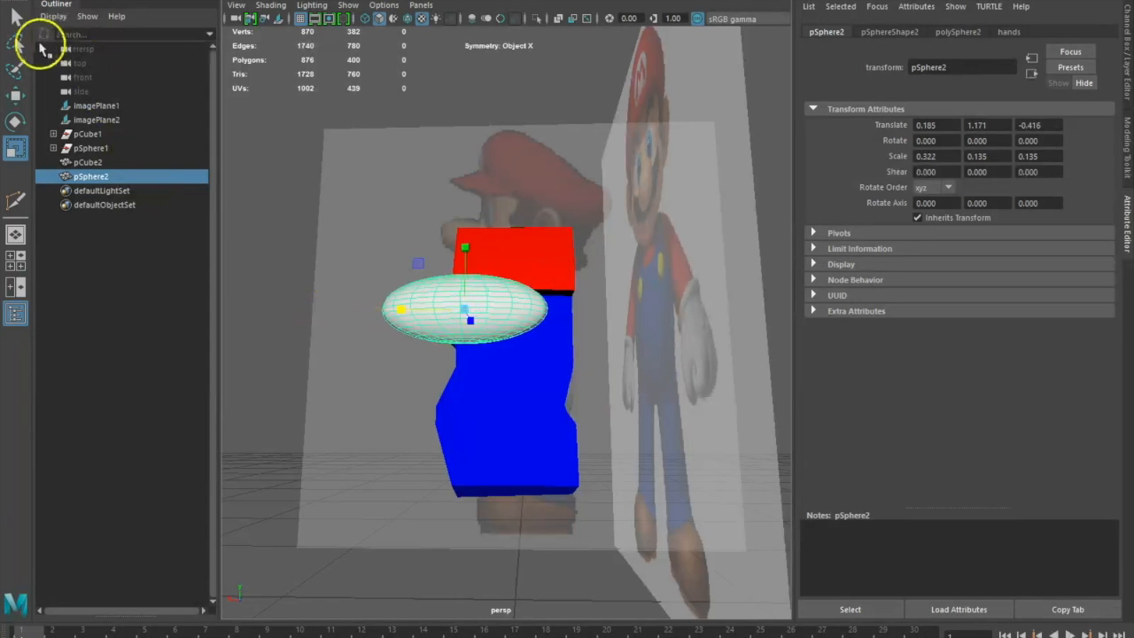
left_click(15, 99)
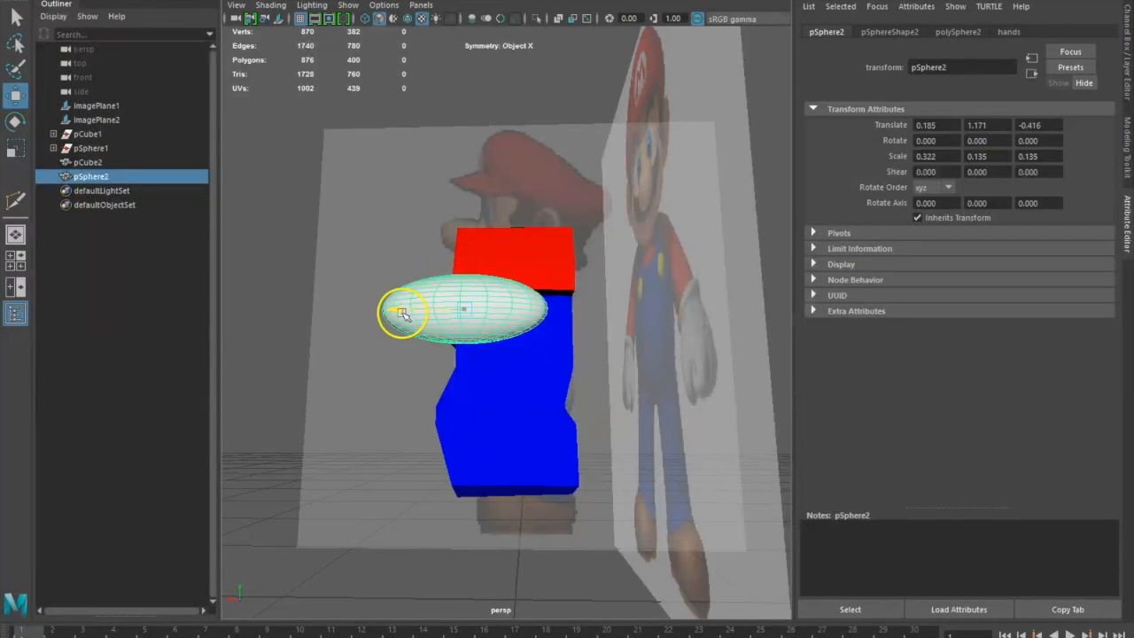
left_click_drag(401, 312, 447, 318)
mouse_move(432, 445)
left_mouse_down("alt")
mouse_move(590, 448)
mouse_move(523, 466)
mouse_move(443, 464)
mouse_move(452, 455)
left_mouse_up("alt")
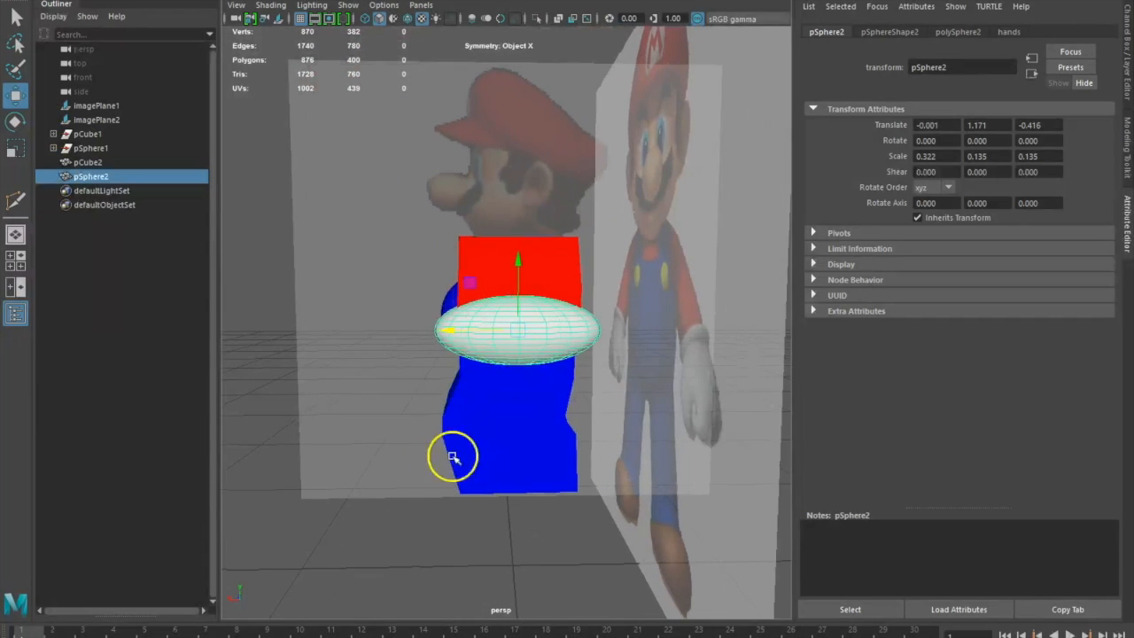
left_click_drag(518, 262, 519, 264)
left_click_drag(483, 470, 606, 399, "alt")
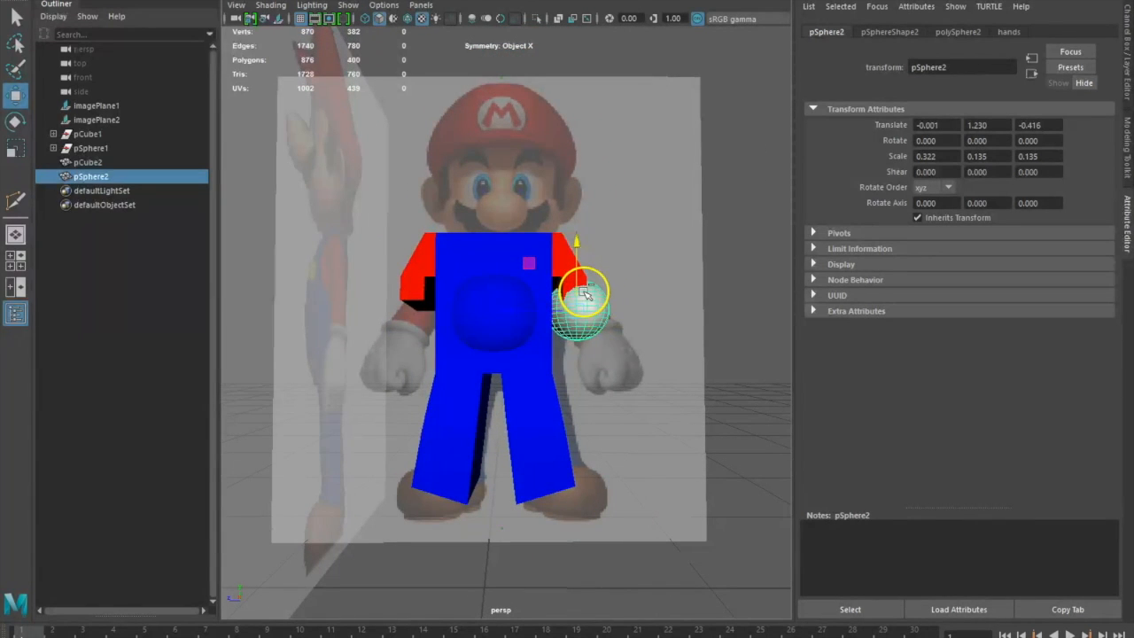
Copy the stretched hand sphere and paste it into the scene
key("ctrl+s")
left_click(553, 392)
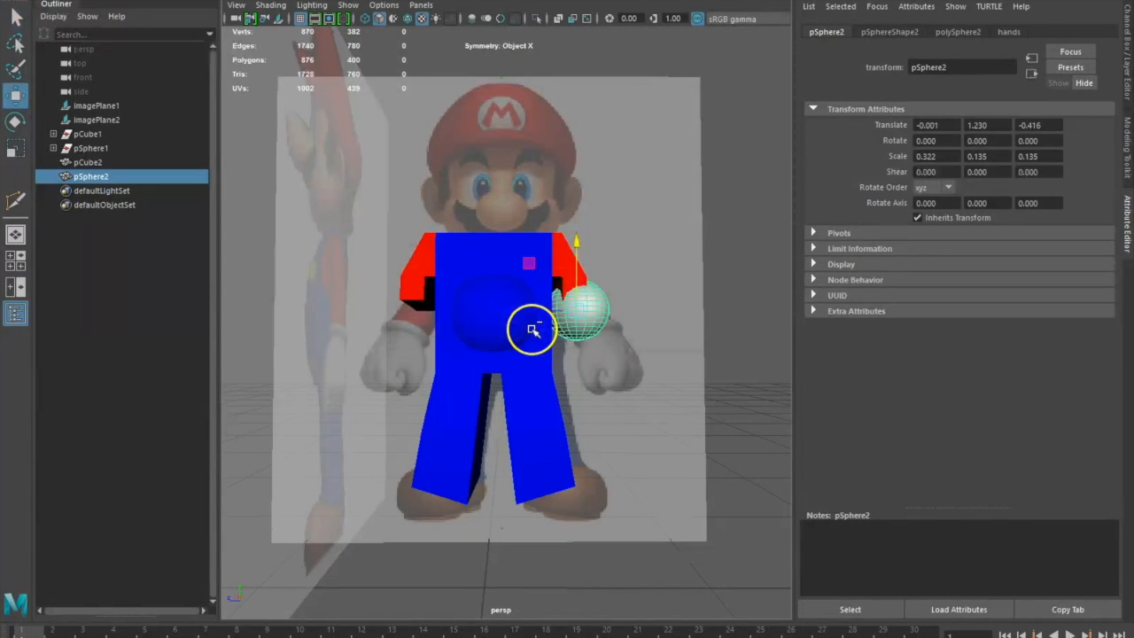
key("ctrl+v")
left_click(540, 325)
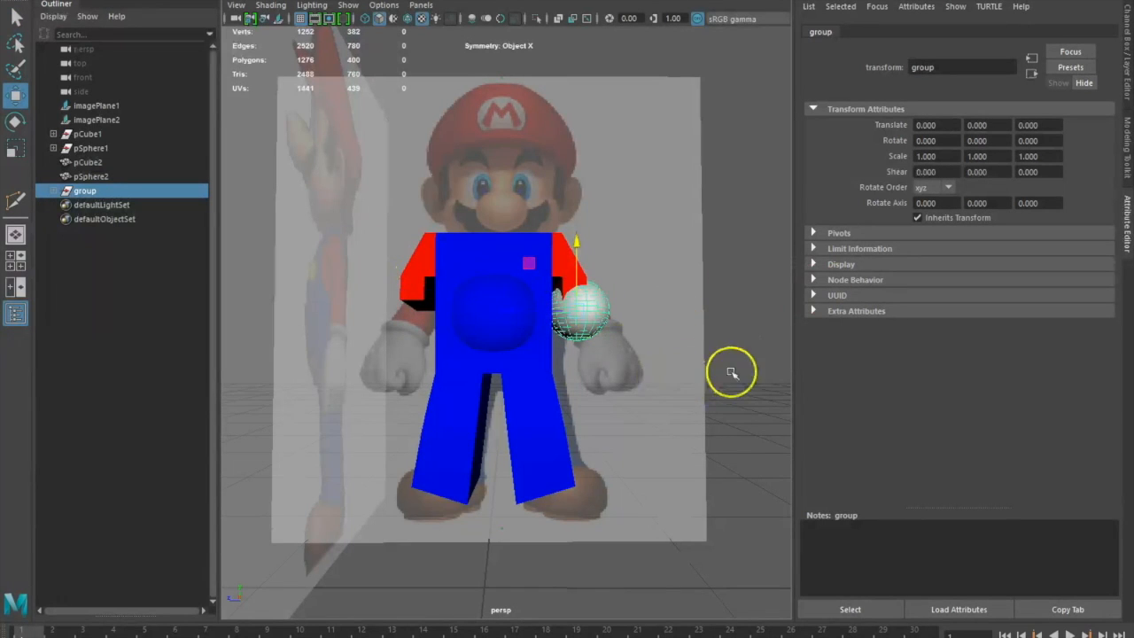
Duplicate the pasted hand group and move the duplicate along Z by about 0.720 to sit under the opposite sleeve
left_click_drag(732, 372, 632, 373, "alt")
right_click(589, 307)
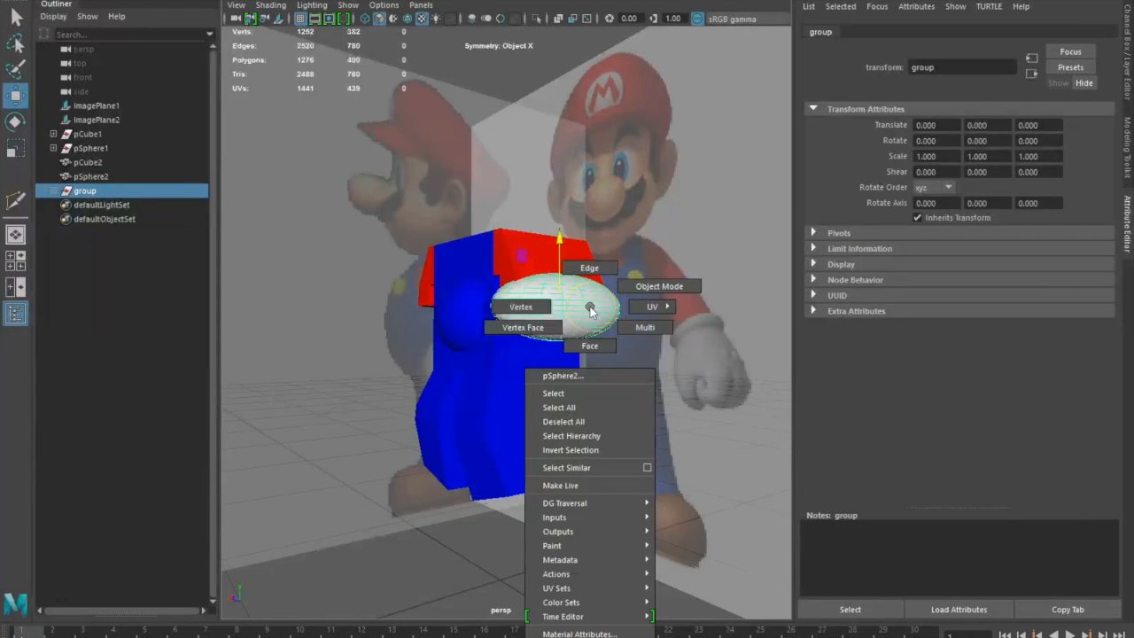
left_click(174, 33)
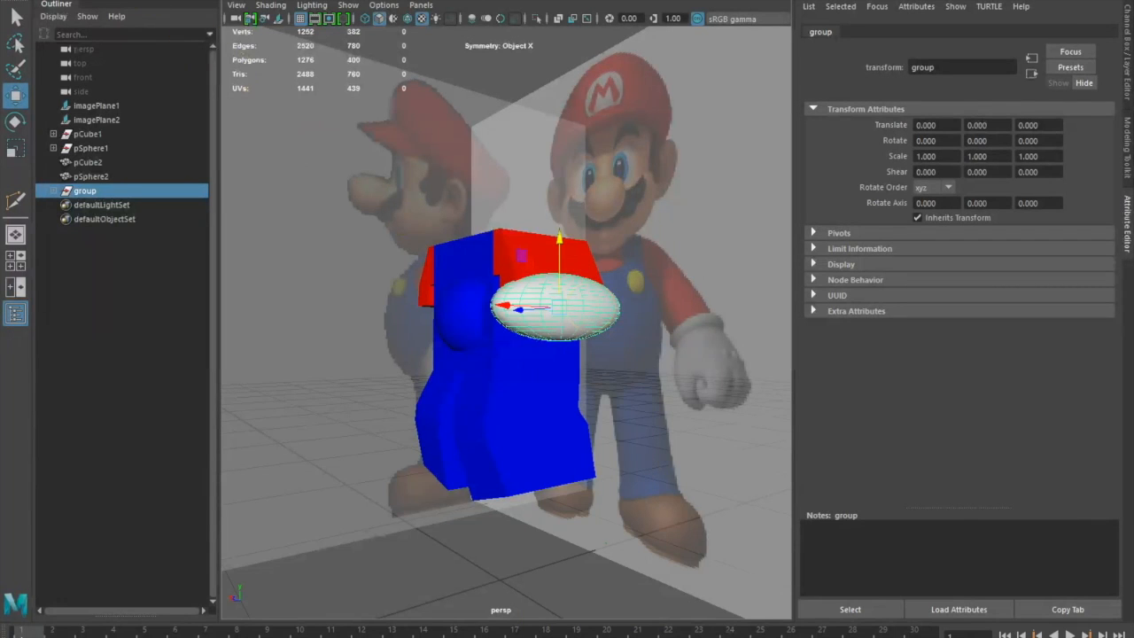
left_click(45, 1)
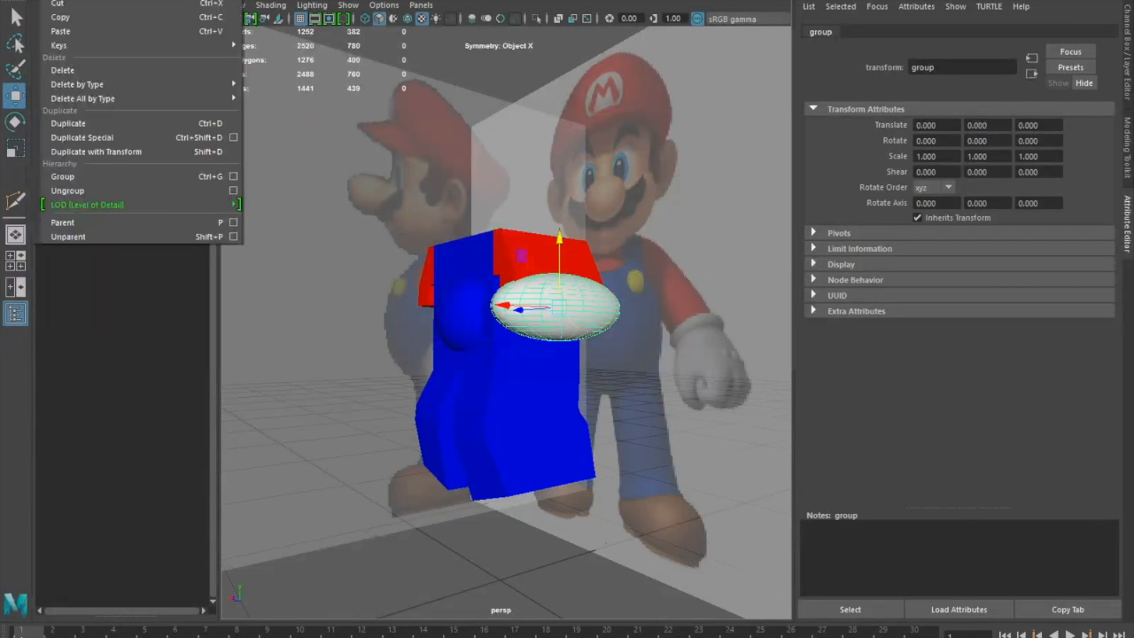
left_click(80, 131)
left_click_drag(405, 347, 482, 349, "alt")
left_click_drag(516, 309, 550, 402)
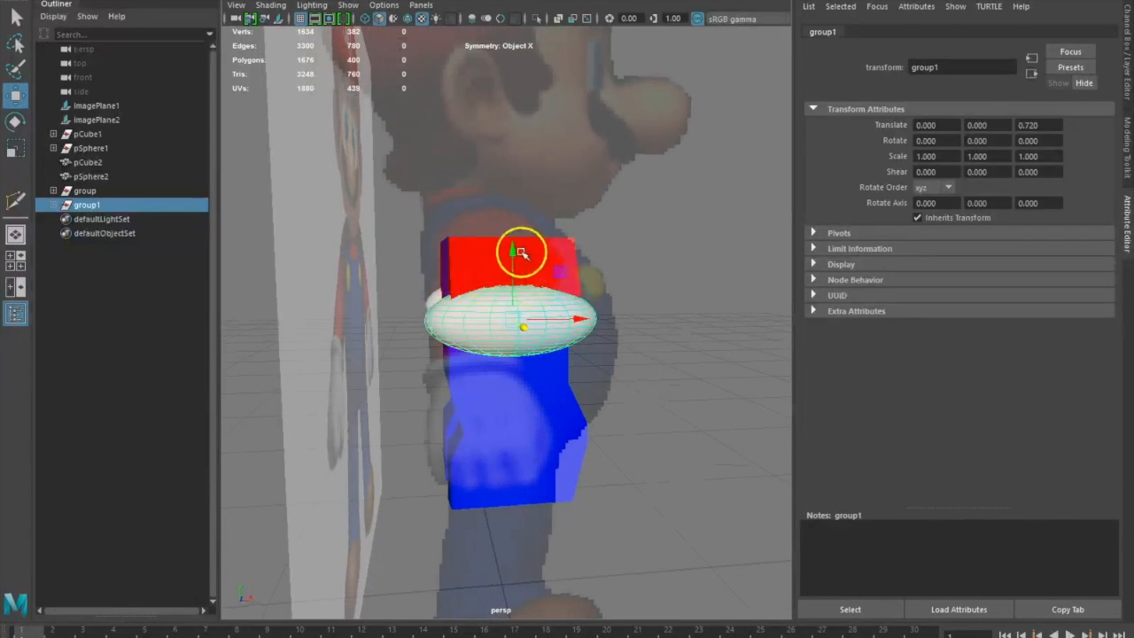
left_click_drag(670, 359, 527, 355, "alt")
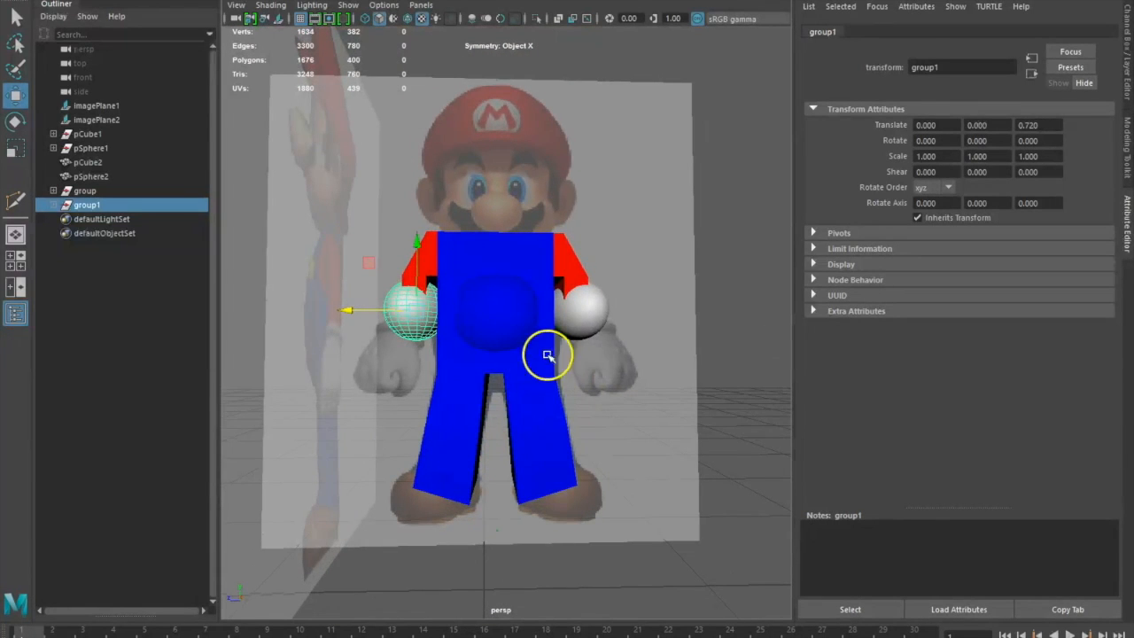
Select the original hand together with the body mesh and combine them into one mesh
left_click(653, 359)
left_click_drag(691, 365, 624, 392, "alt")
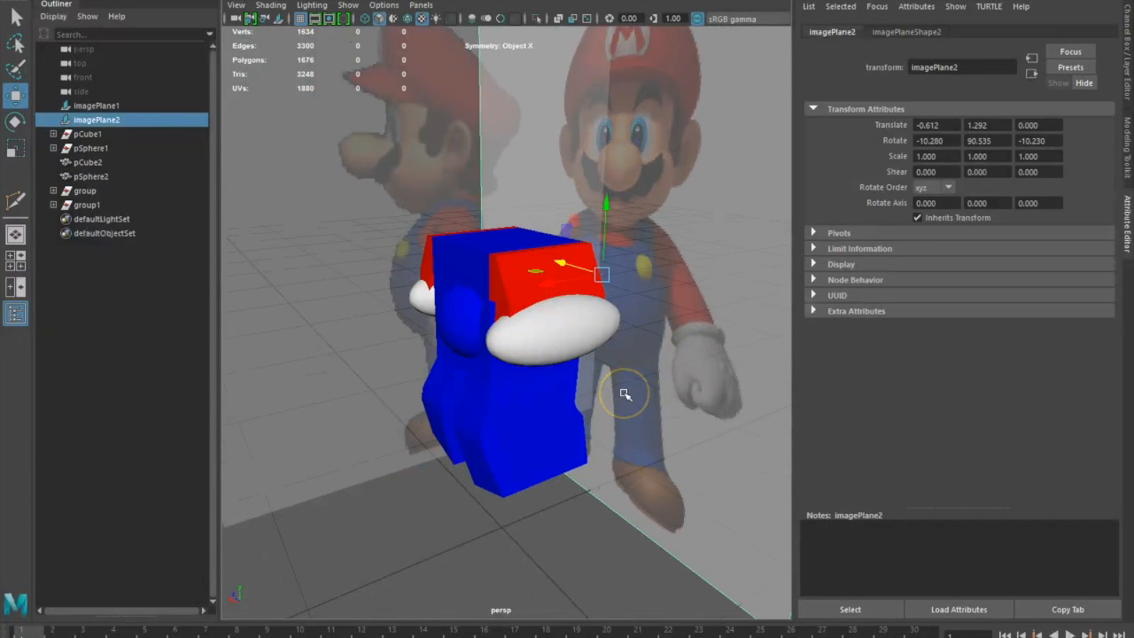
left_click(572, 332, "shift")
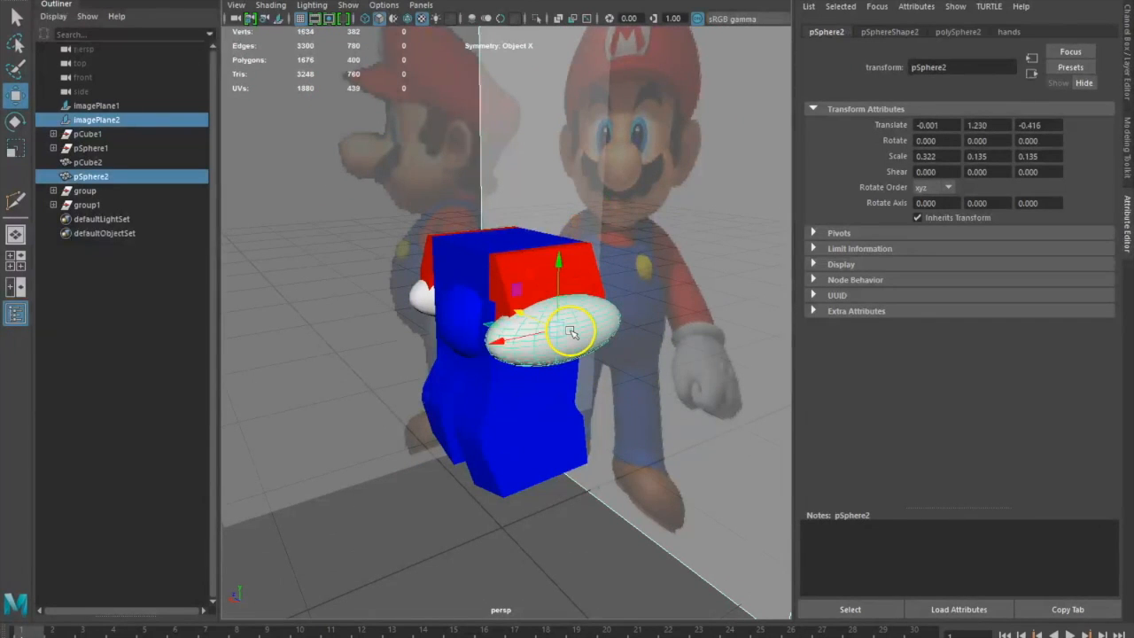
right_click_drag(572, 331, 647, 309)
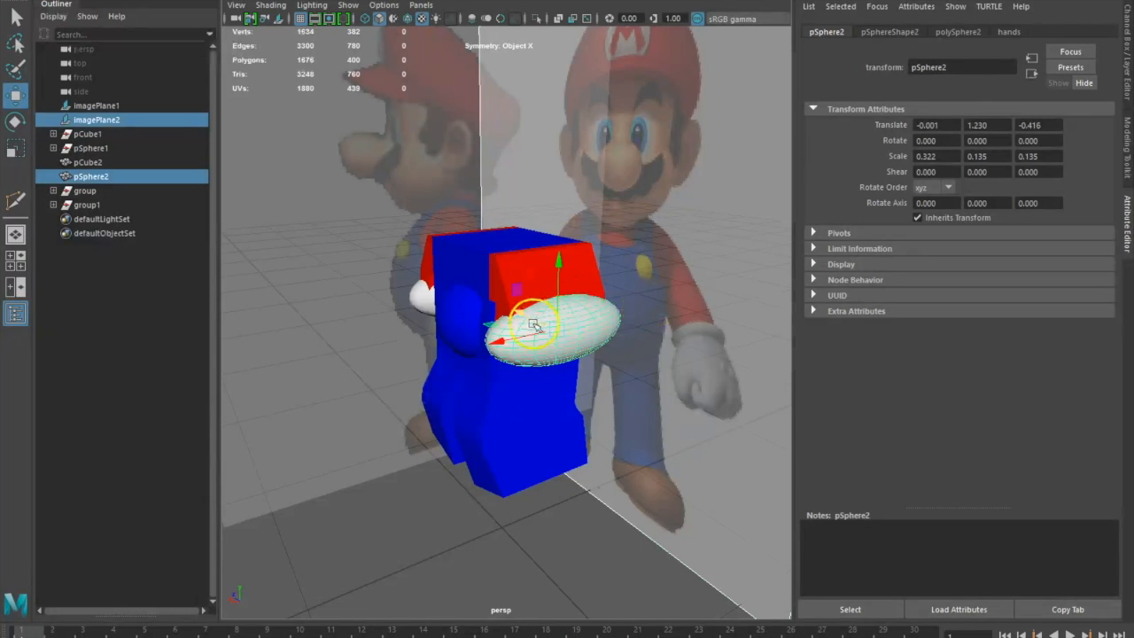
left_click(586, 283, "shift")
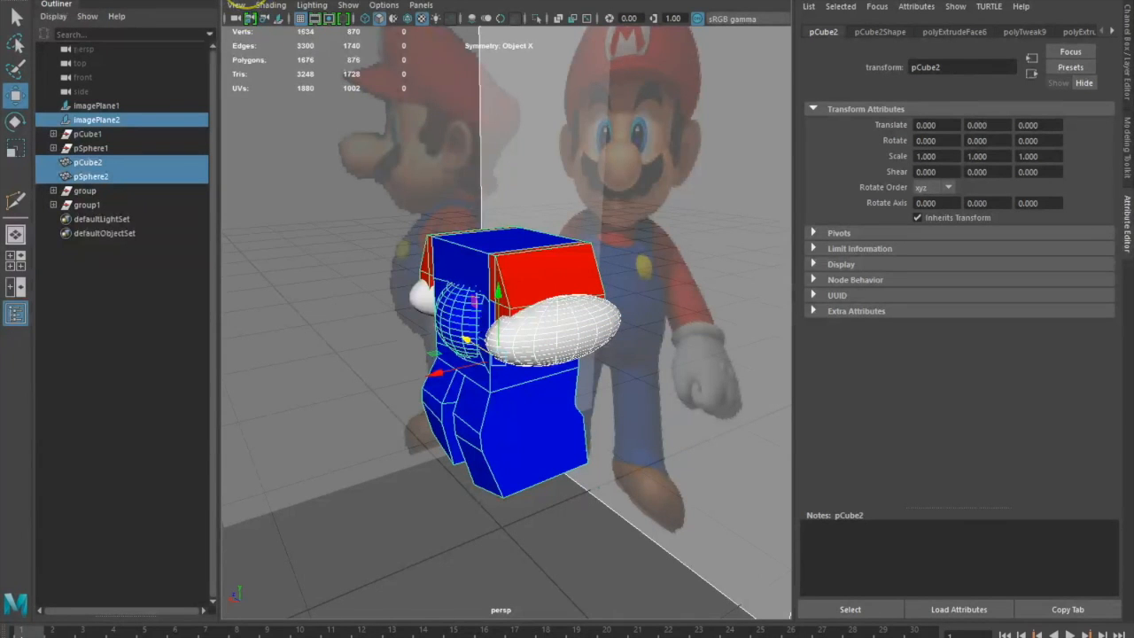
left_click(247, 0)
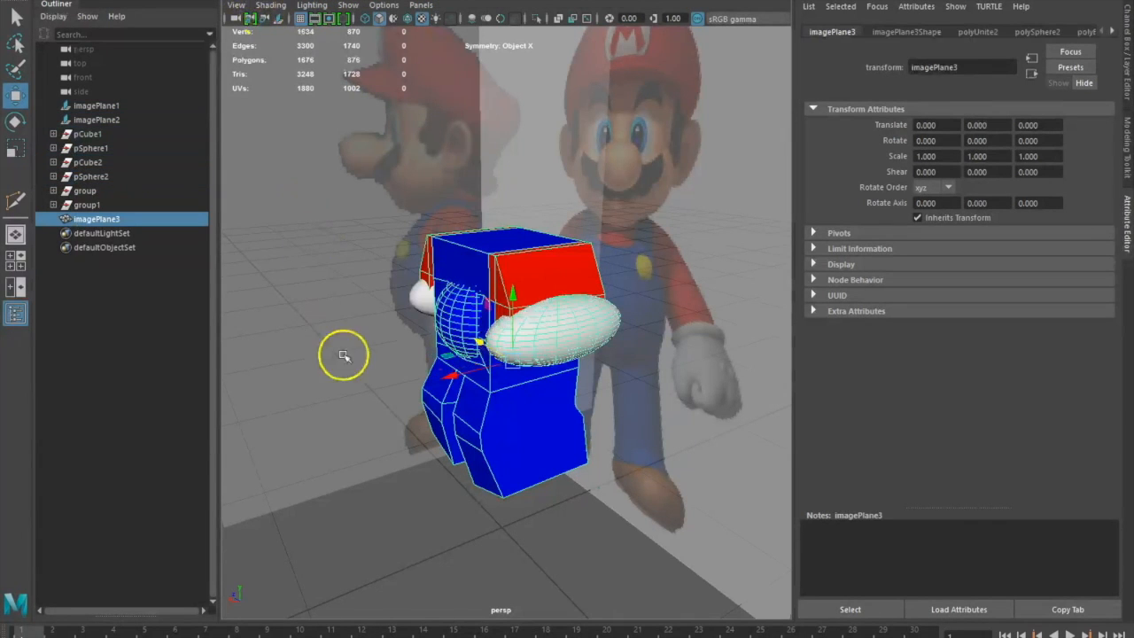
Combine the duplicated hand on the opposite side with the already merged body mesh, and clear the mesh selection
left_click(381, 376, "shift")
left_click_drag(375, 380, 639, 371, "alt")
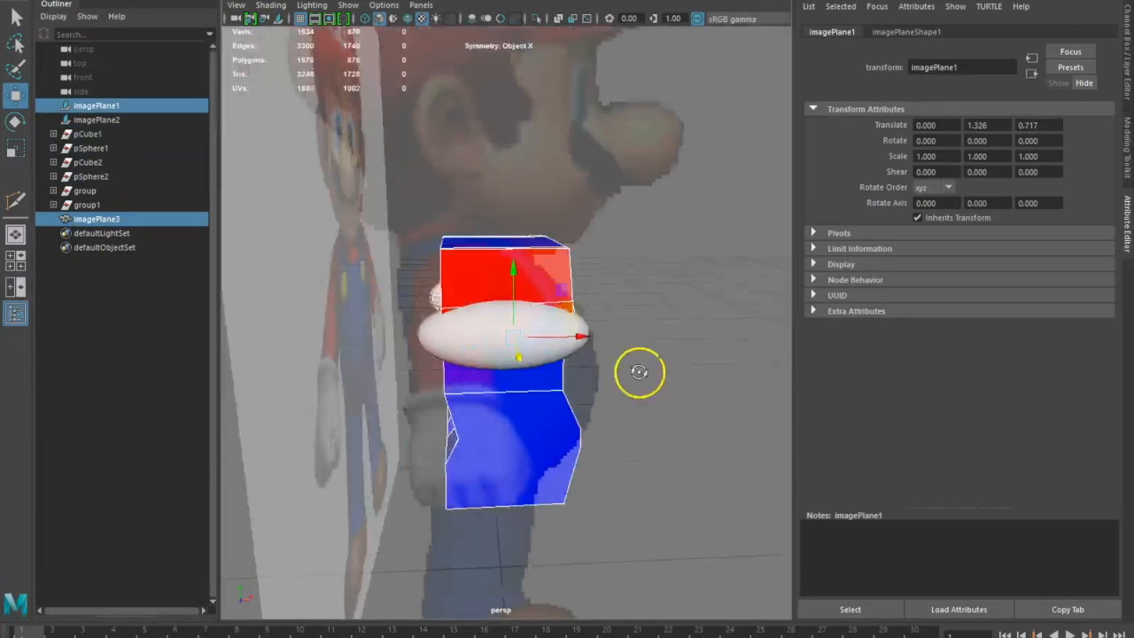
left_click(471, 343)
left_click(481, 284)
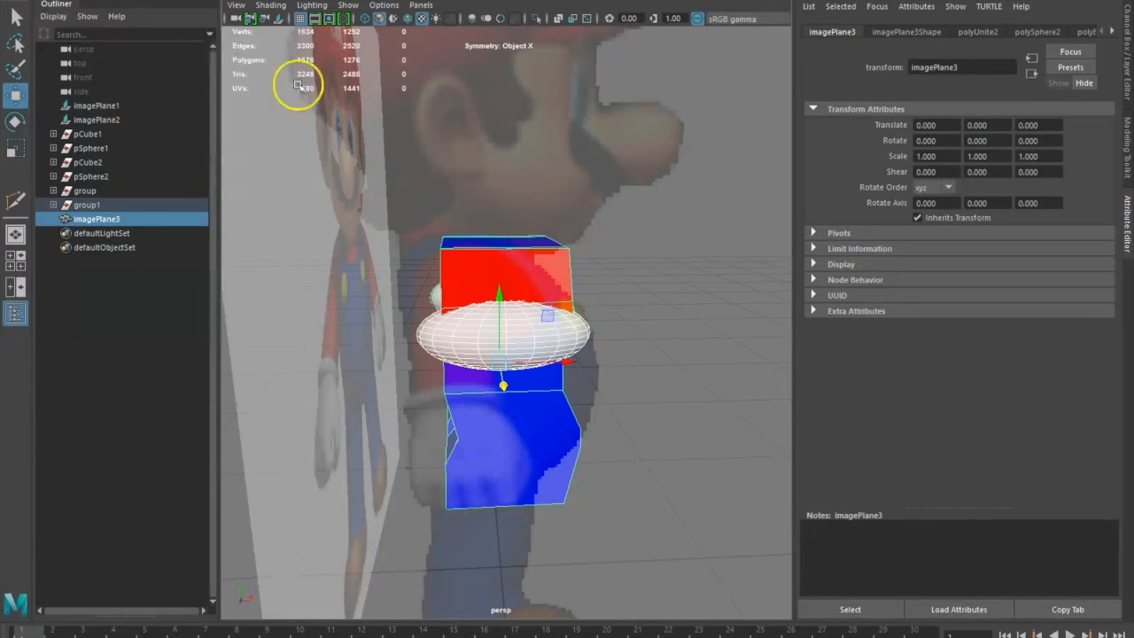
left_click(251, 0)
left_click(726, 297)
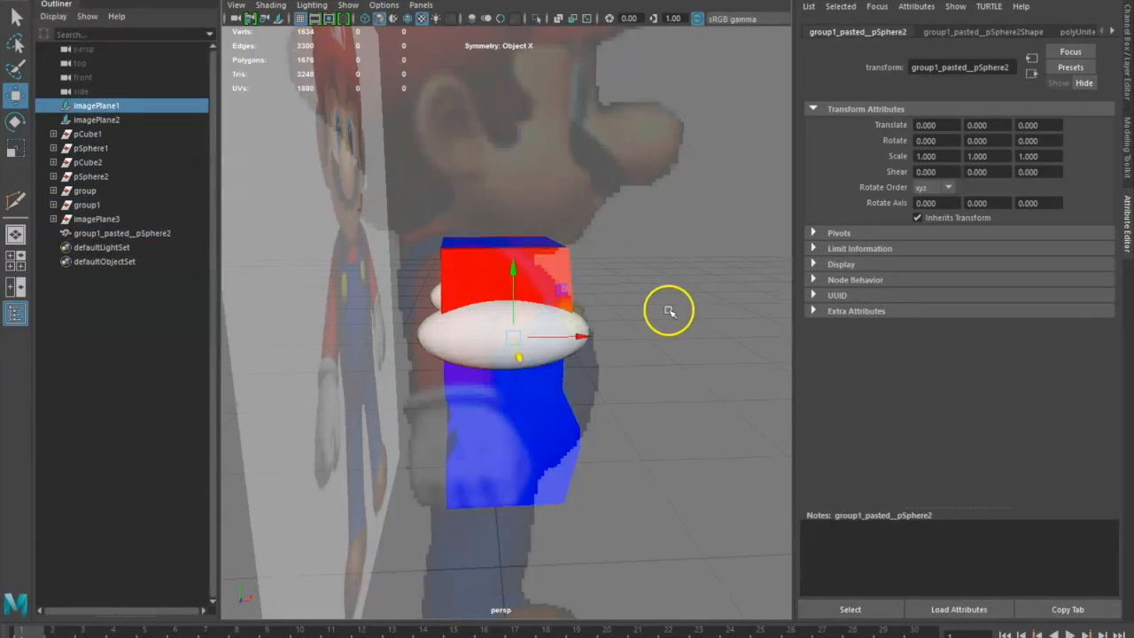
Create a polygon sphere at the origin and scale it to about 0.251 in Y and 0.416 in Z
left_click_drag(670, 313, 497, 304, "alt")
left_click(507, 273)
mouse_move(679, 304)
left_mouse_down("alt")
mouse_move(603, 283)
mouse_move(651, 278)
mouse_move(693, 317)
mouse_move(753, 324)
mouse_move(685, 327)
mouse_move(727, 319)
mouse_move(638, 310)
mouse_move(692, 301)
mouse_move(659, 292)
mouse_move(752, 304)
mouse_move(759, 294)
mouse_move(633, 277)
mouse_move(643, 246)
mouse_move(664, 289)
mouse_move(693, 295)
left_mouse_up("alt")
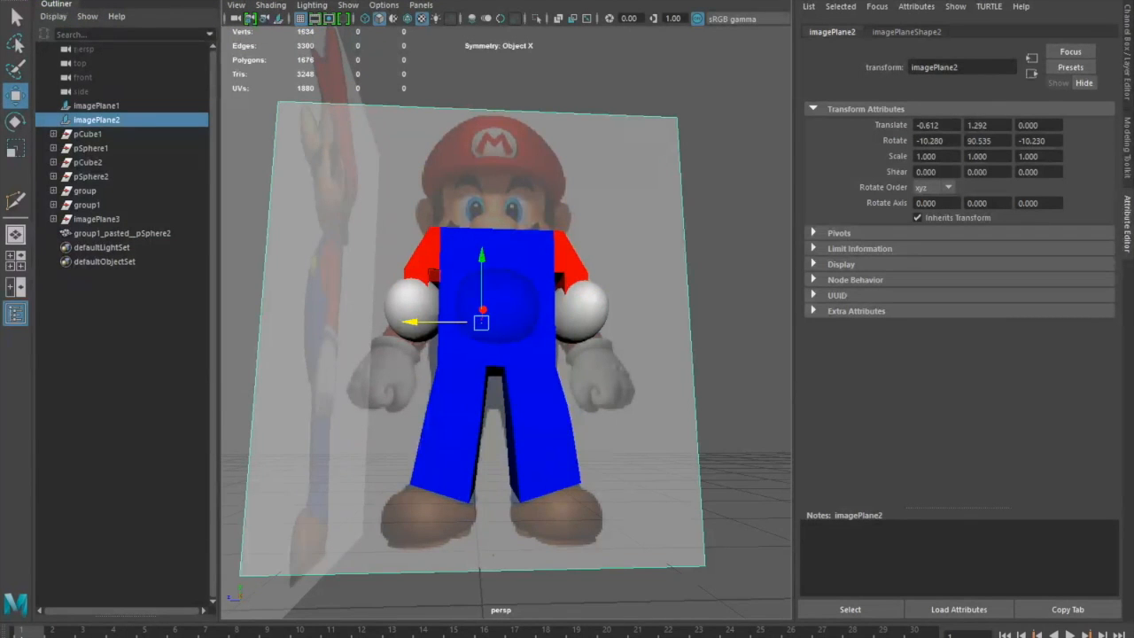
left_click(240, 4)
scroll(555, 253, "down", 8)
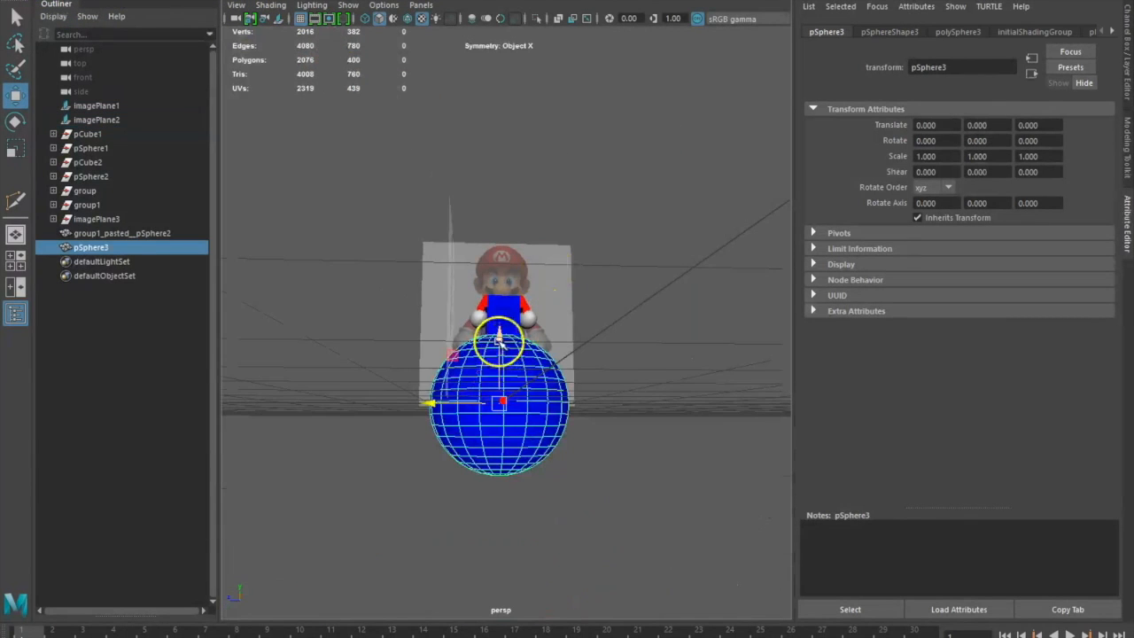
left_click(17, 152)
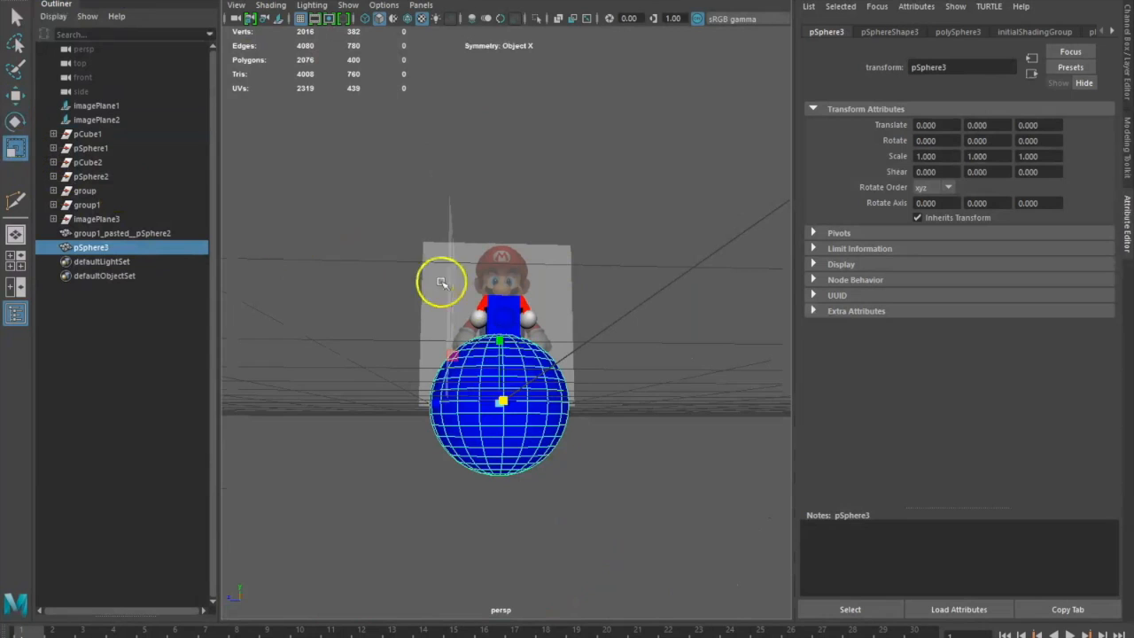
left_click_drag(499, 332, 472, 401)
scroll(575, 456, "up", 6)
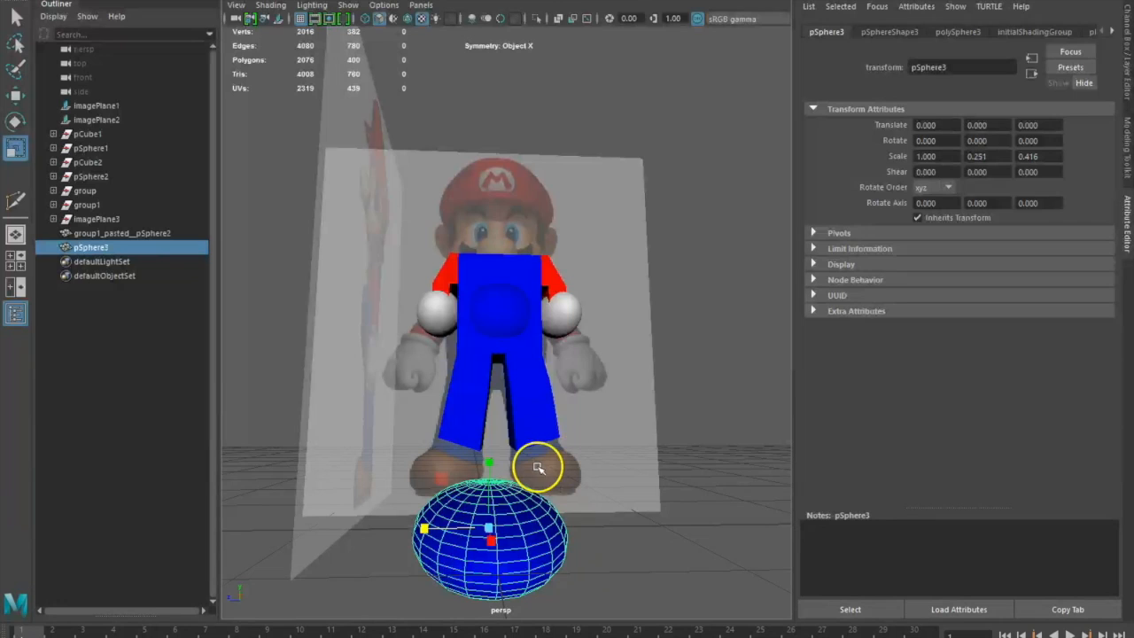
Assign a new Phong material to the sphere and color it dark brown with hue 27.692 and saturation about 0.673
right_click(511, 521)
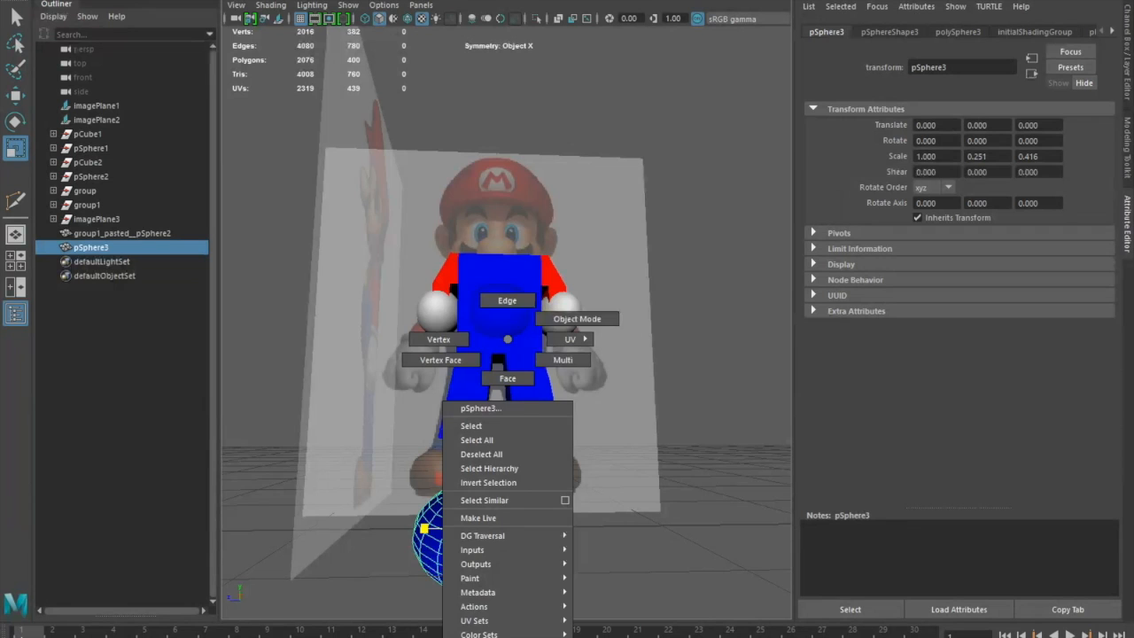
left_click(497, 636)
left_click(475, 346)
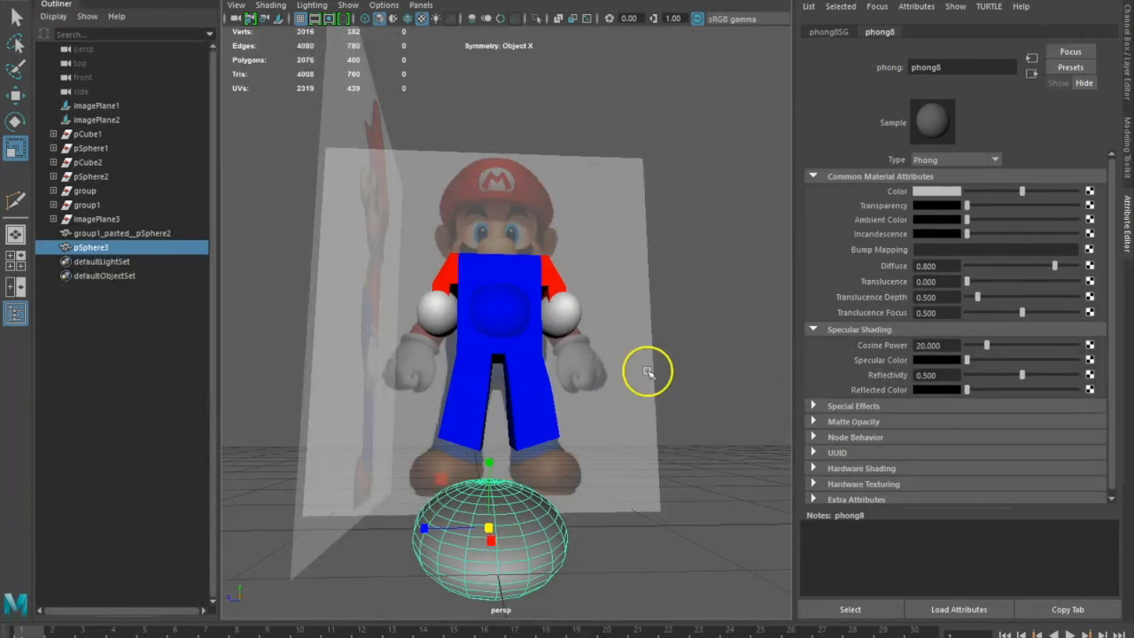
left_click(929, 193)
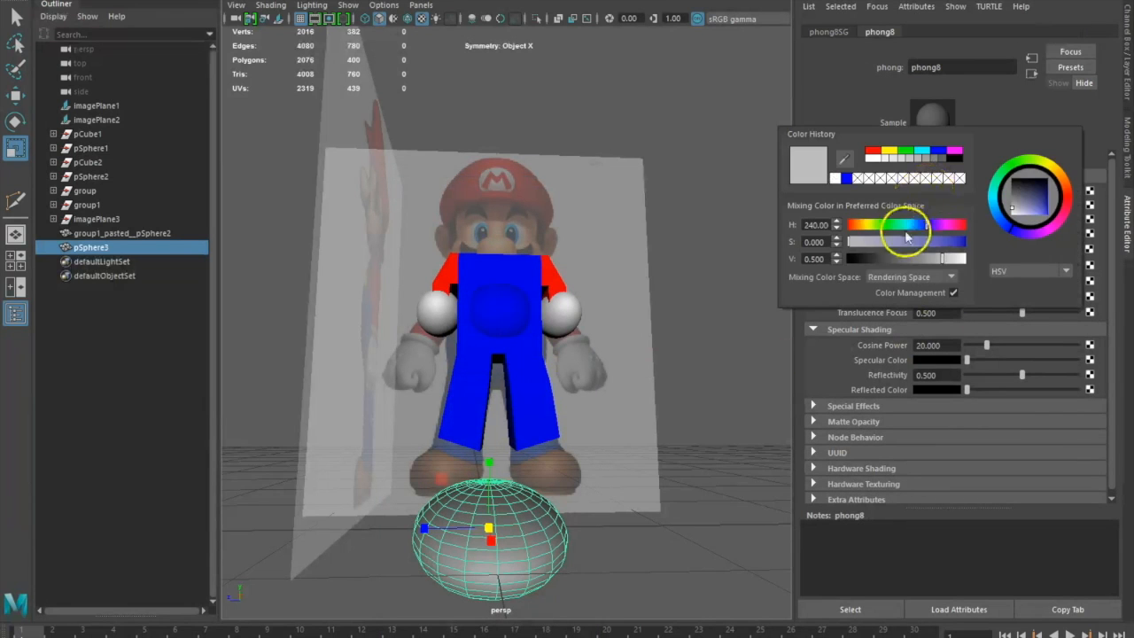
left_click(857, 224)
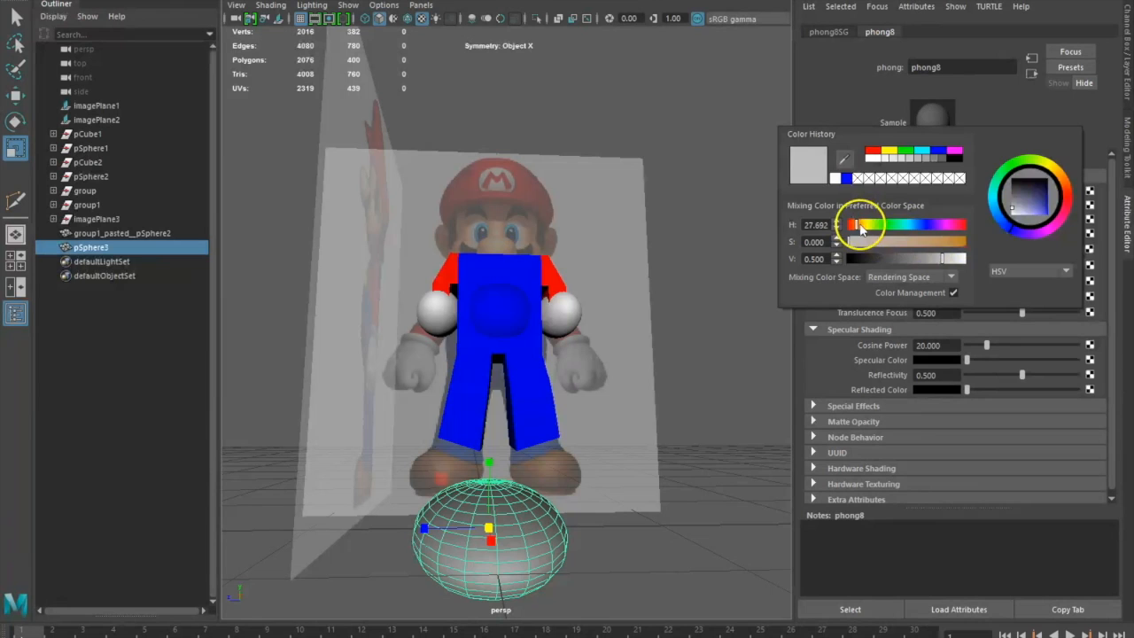
left_click(934, 242)
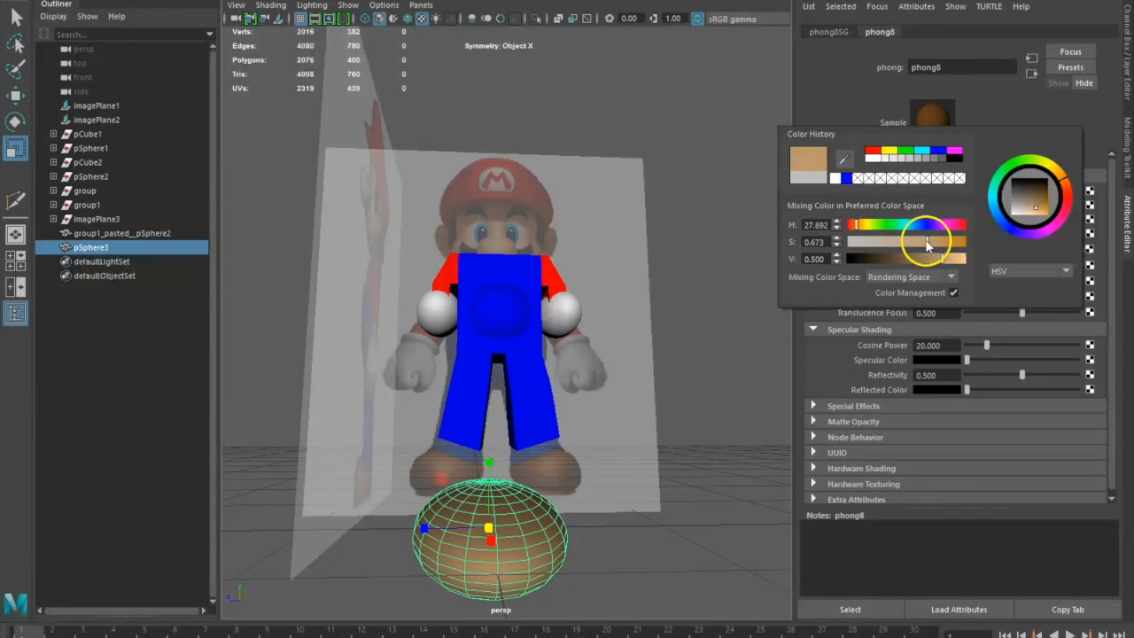
left_click(888, 260)
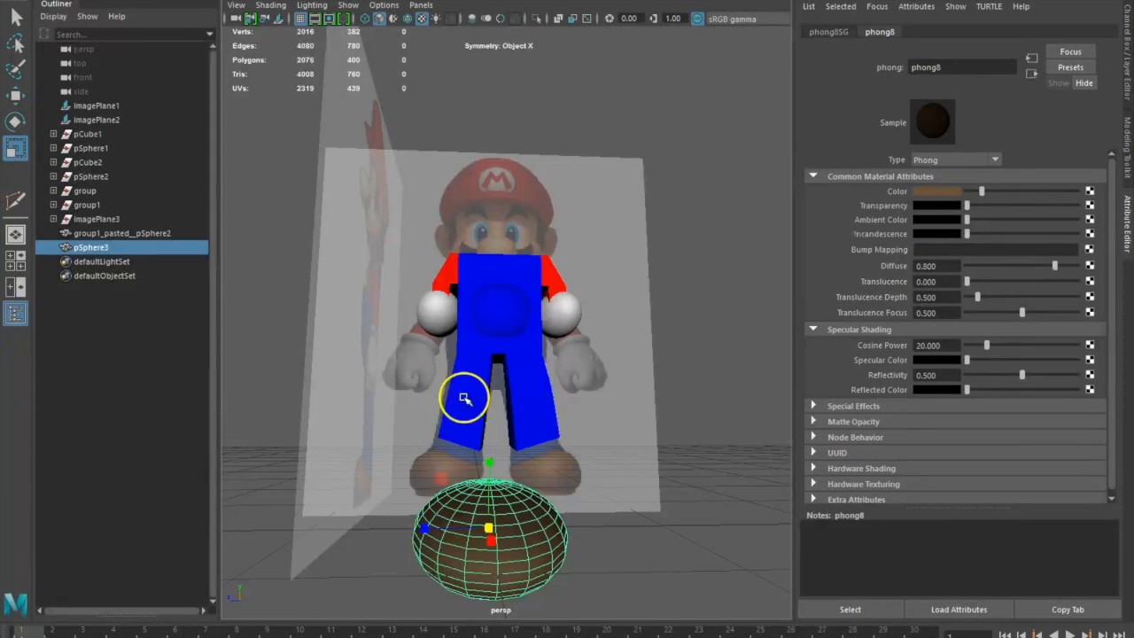
Shrink the brown sphere to a scale of about 0.277 in X, 0.124 in Y and 0.216 in Z
left_click_drag(541, 500, 495, 499, "alt")
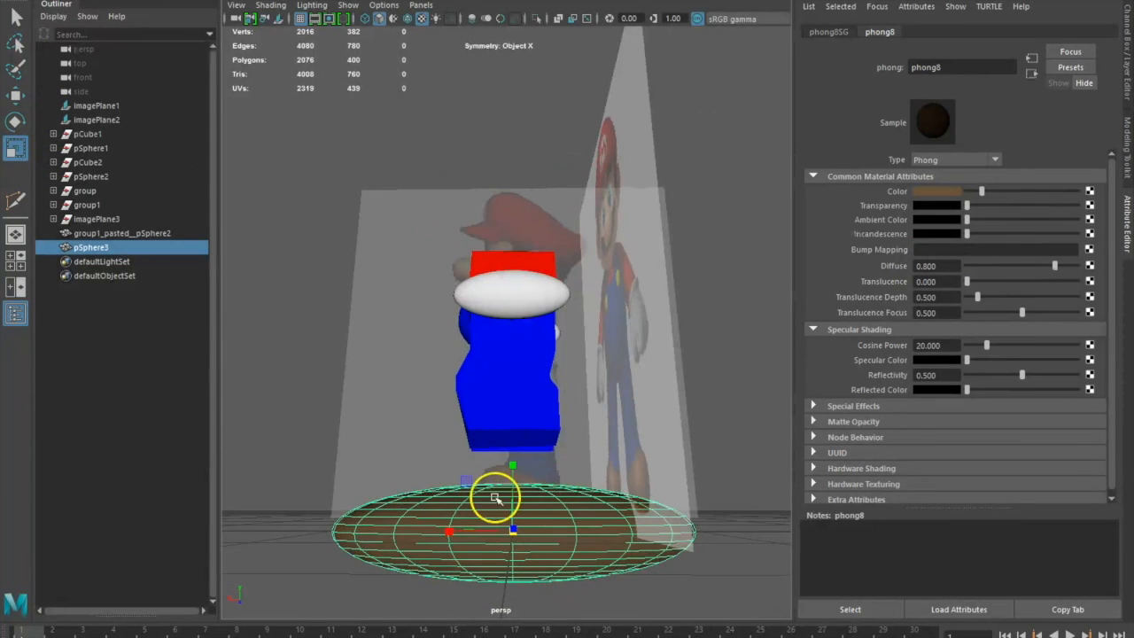
left_click_drag(451, 532, 488, 534)
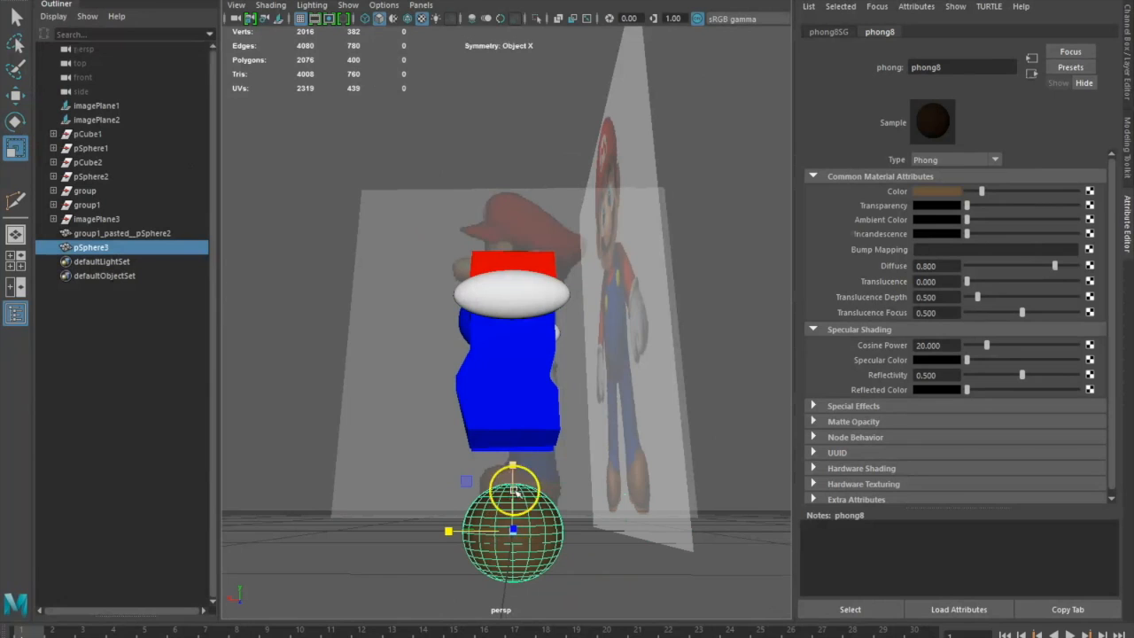
left_click(18, 13)
left_click(299, 269)
left_click_drag(299, 268, 514, 526, "alt")
left_click(514, 526)
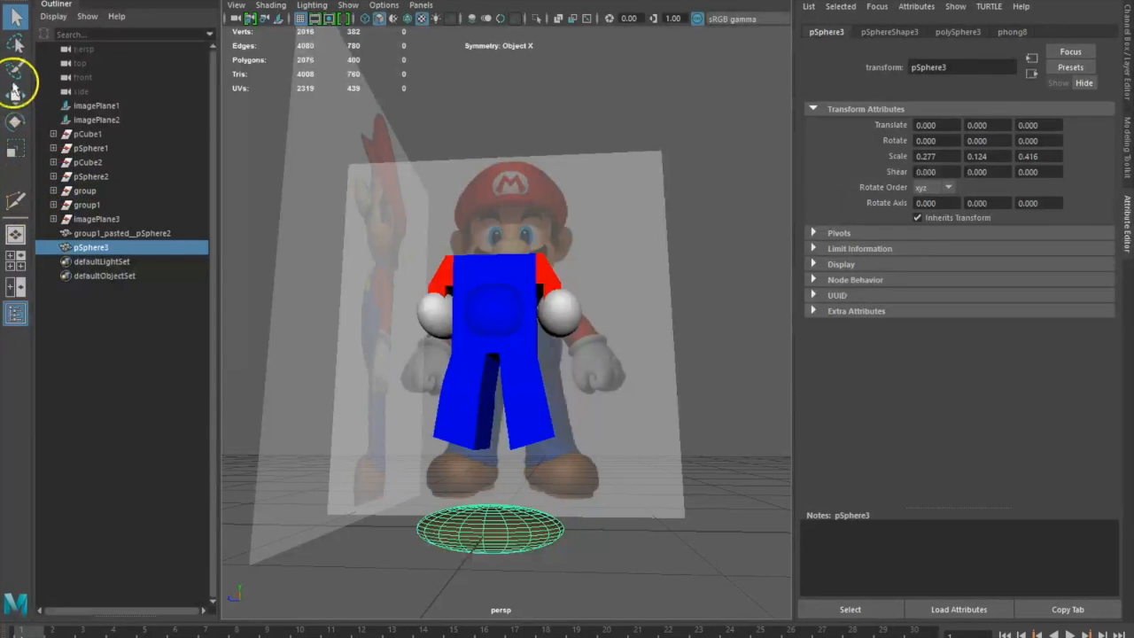
left_click(16, 148)
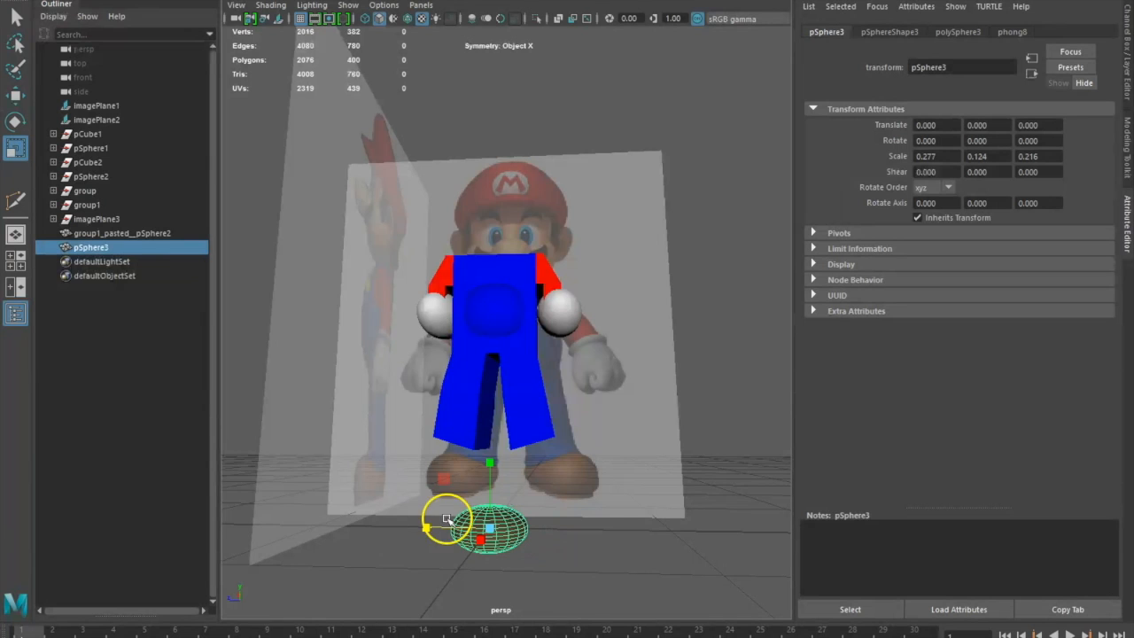
Move the brown sphere under one trouser leg, at about X 0.007, Y 0.466 and Z 0.154, as a shoe
left_click(15, 16)
left_click_drag(375, 236, 630, 522)
left_click(491, 527)
left_click_drag(492, 526, 450, 524, "alt")
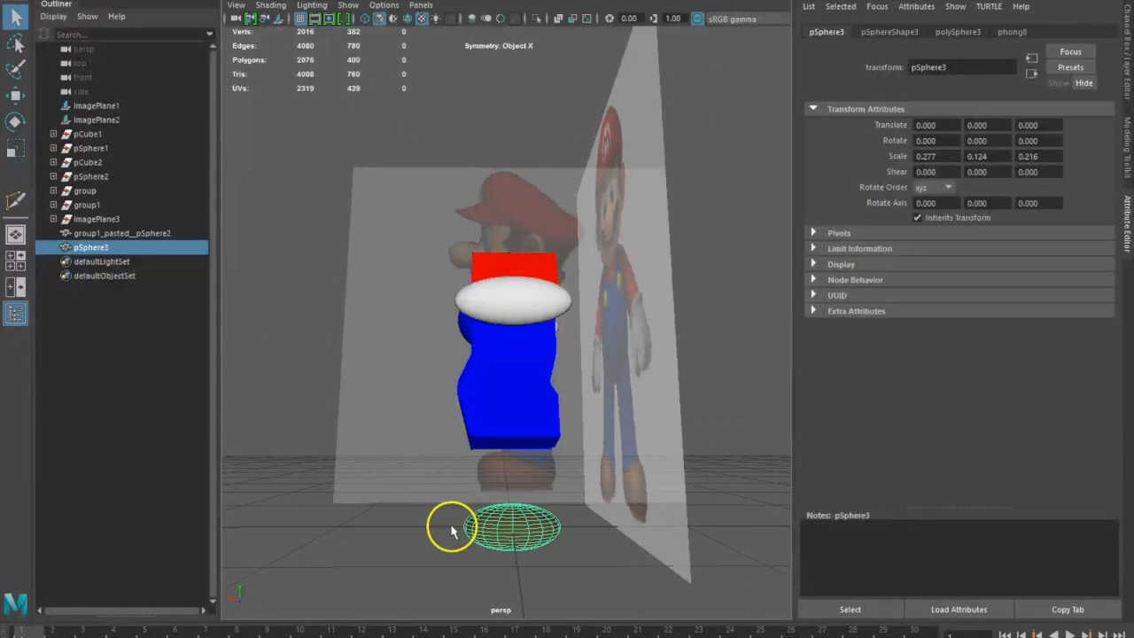
left_click(15, 95)
left_click_drag(498, 462, 519, 385)
left_click_drag(449, 562, 607, 581, "alt")
left_click_drag(427, 451, 397, 452)
left_click_drag(600, 483, 442, 469, "alt")
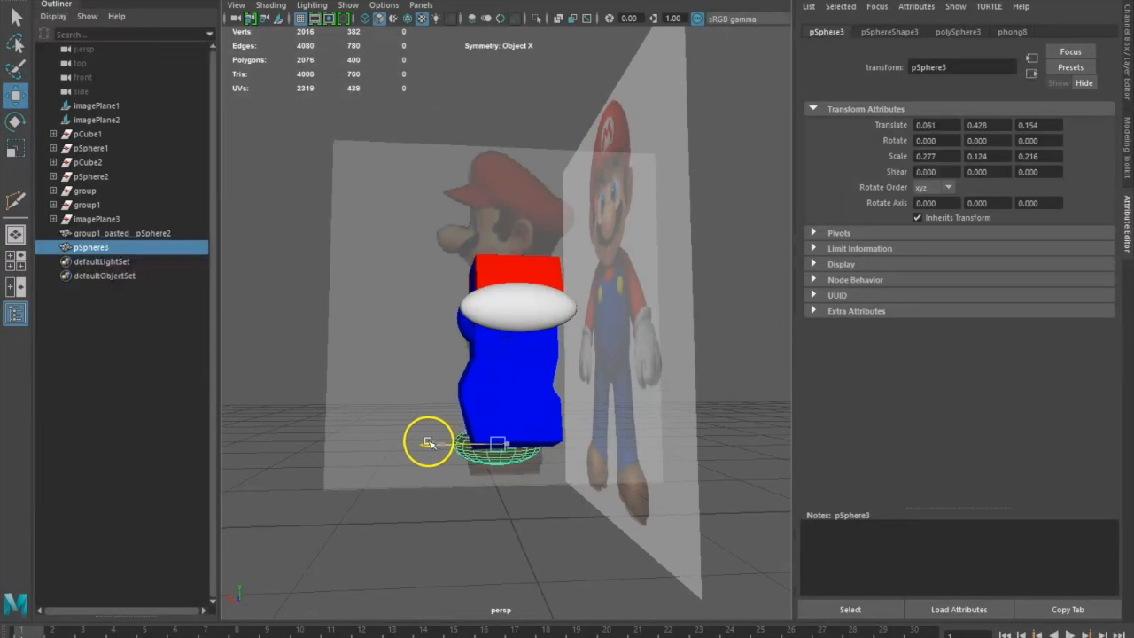
left_click_drag(434, 556, 652, 524, "alt")
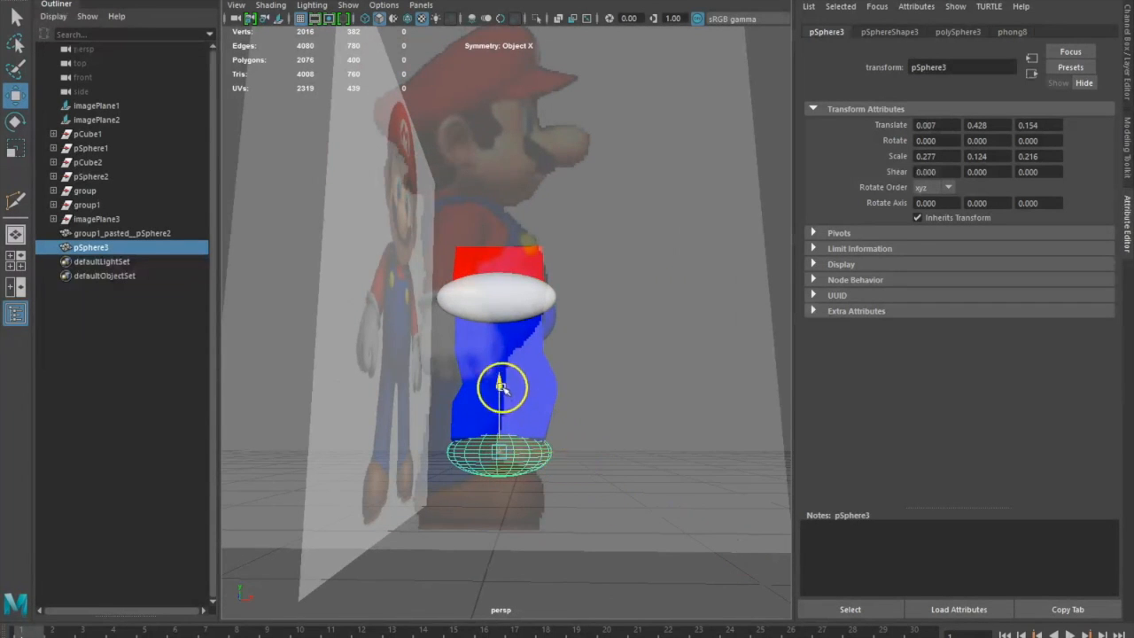
left_click_drag(661, 466, 522, 465, "alt")
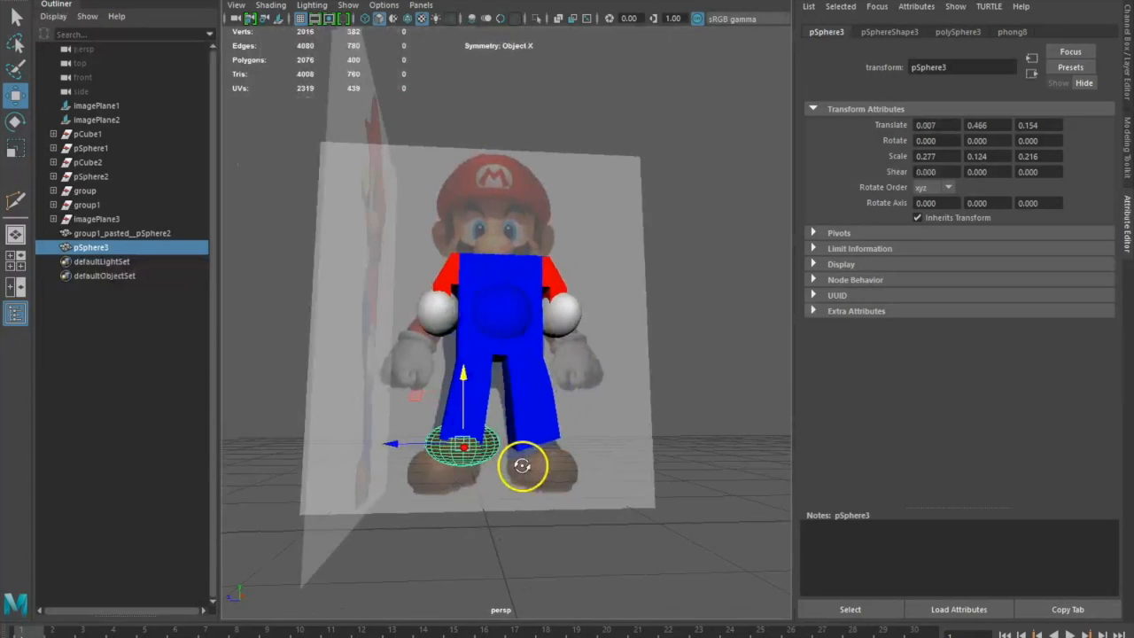
Duplicate the shoe sphere and move the copy along Z to about -0.299, under the other leg
left_click(463, 406)
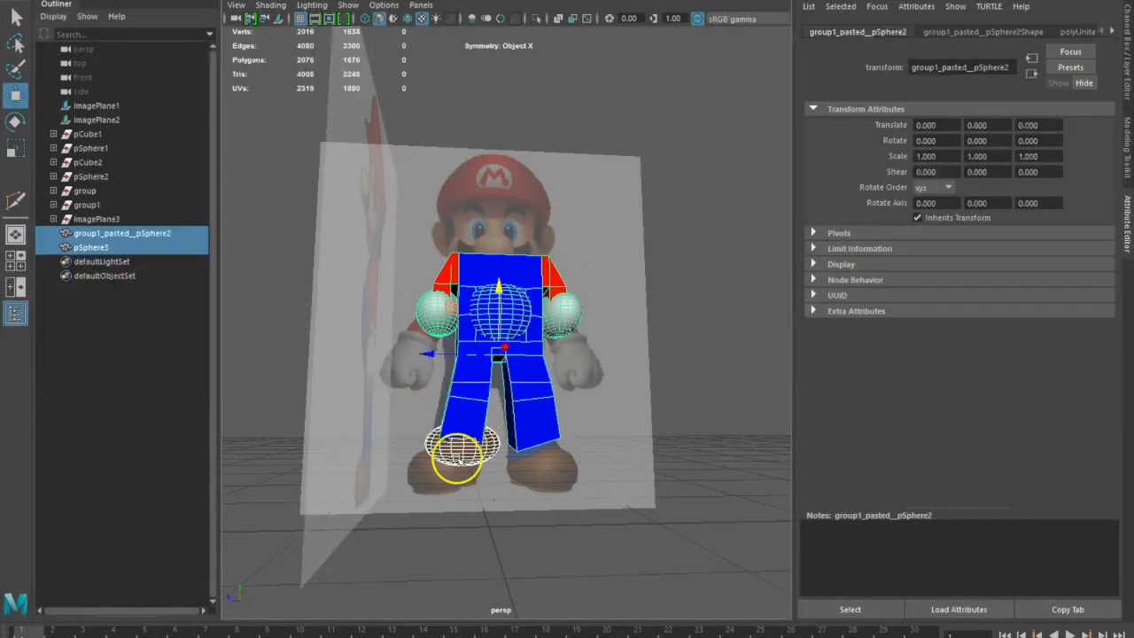
left_click(458, 457)
left_click(48, 0)
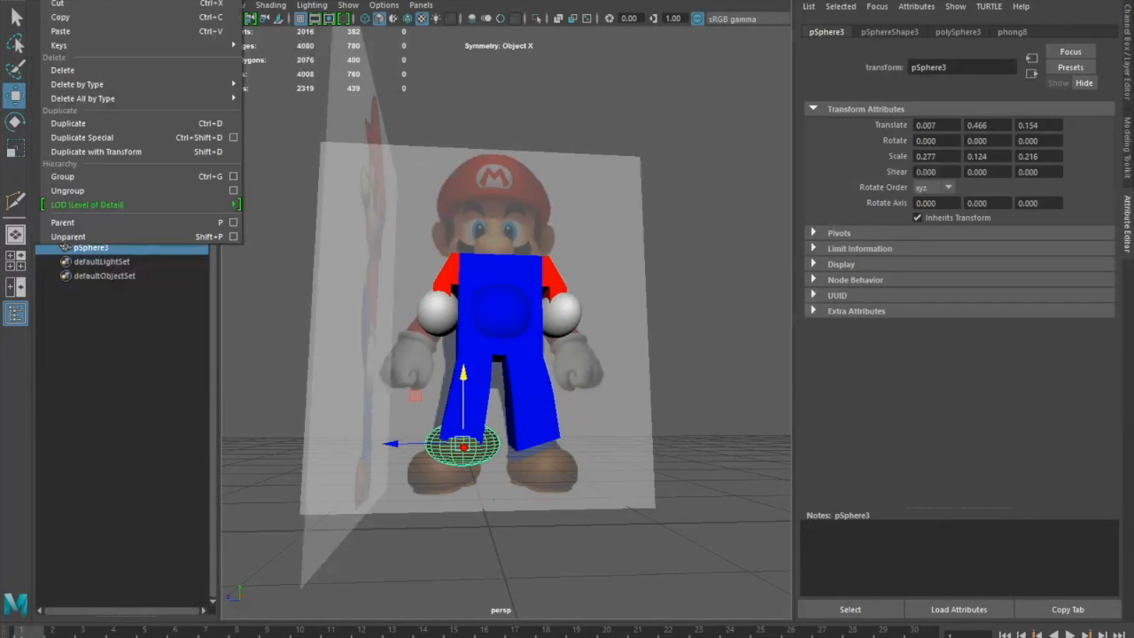
left_click(92, 123)
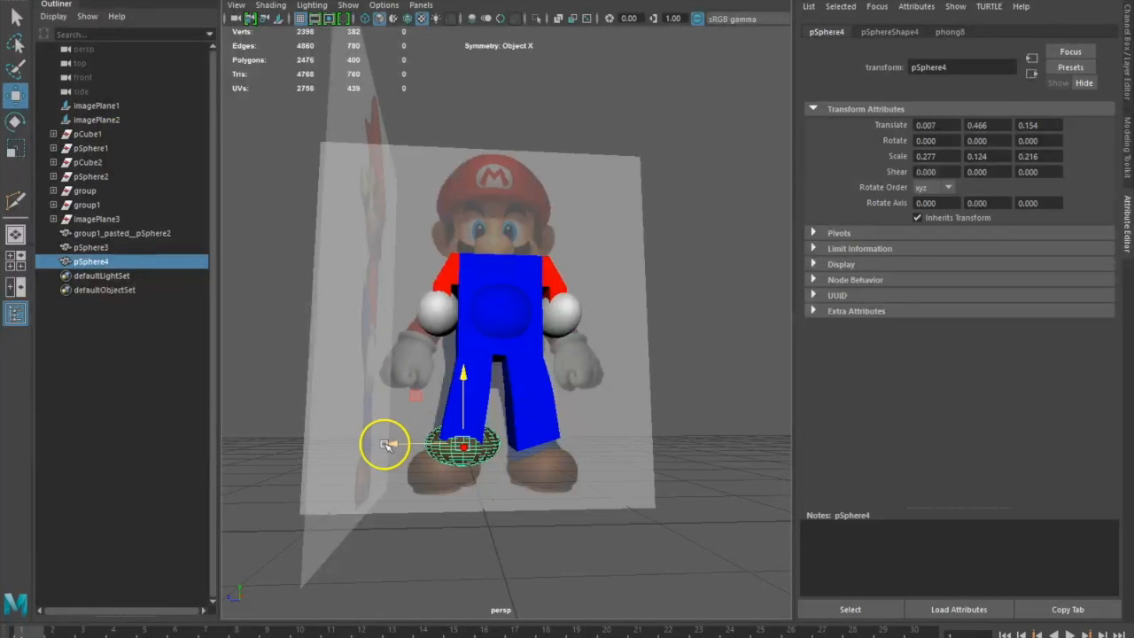
left_click_drag(600, 479, 665, 486, "alt")
left_click(471, 431)
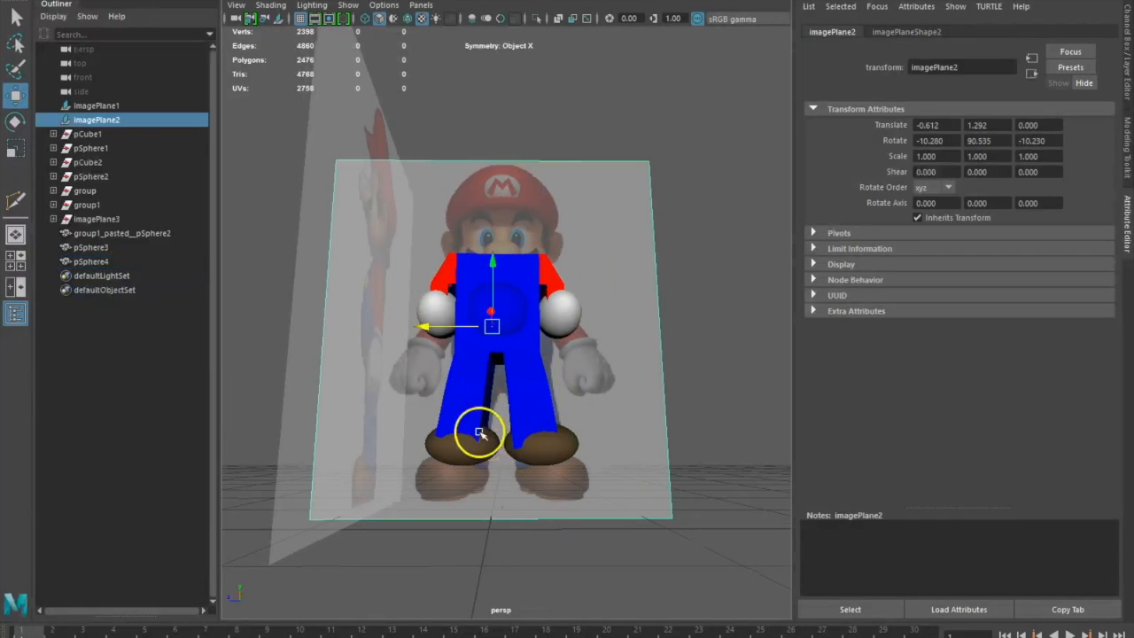
Combine the original shoe sphere with the body mesh and clear the selection
left_click(462, 453)
left_click(479, 383, "shift")
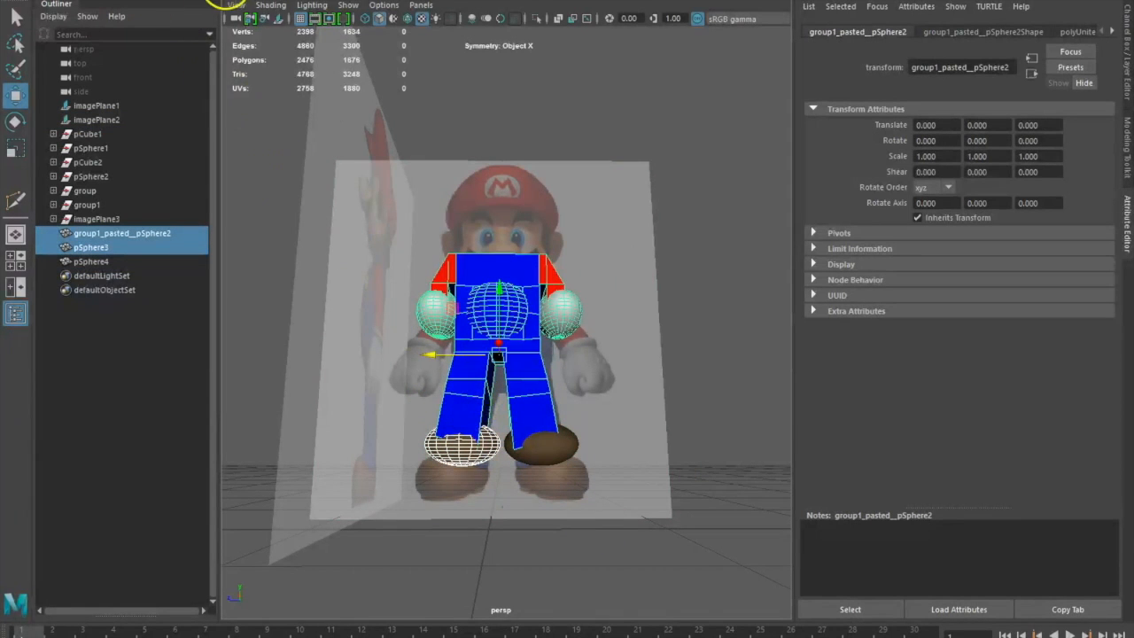
left_click(642, 479)
Combine the duplicated shoe sphere with the merged body mesh and clear the selection
left_click(559, 453)
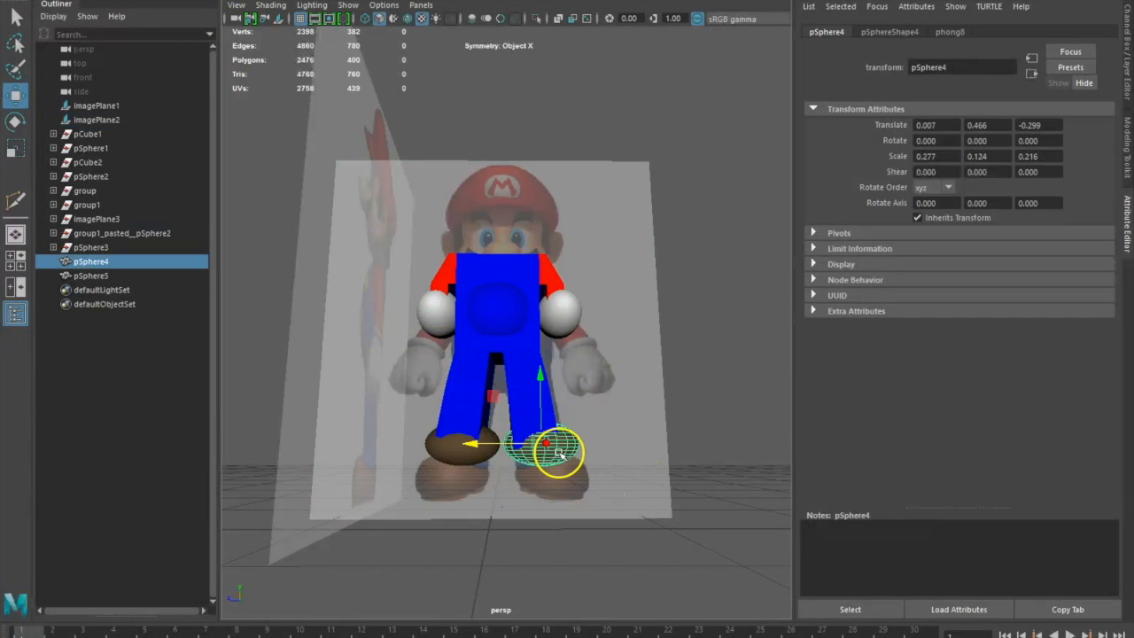
left_click(455, 329, "shift")
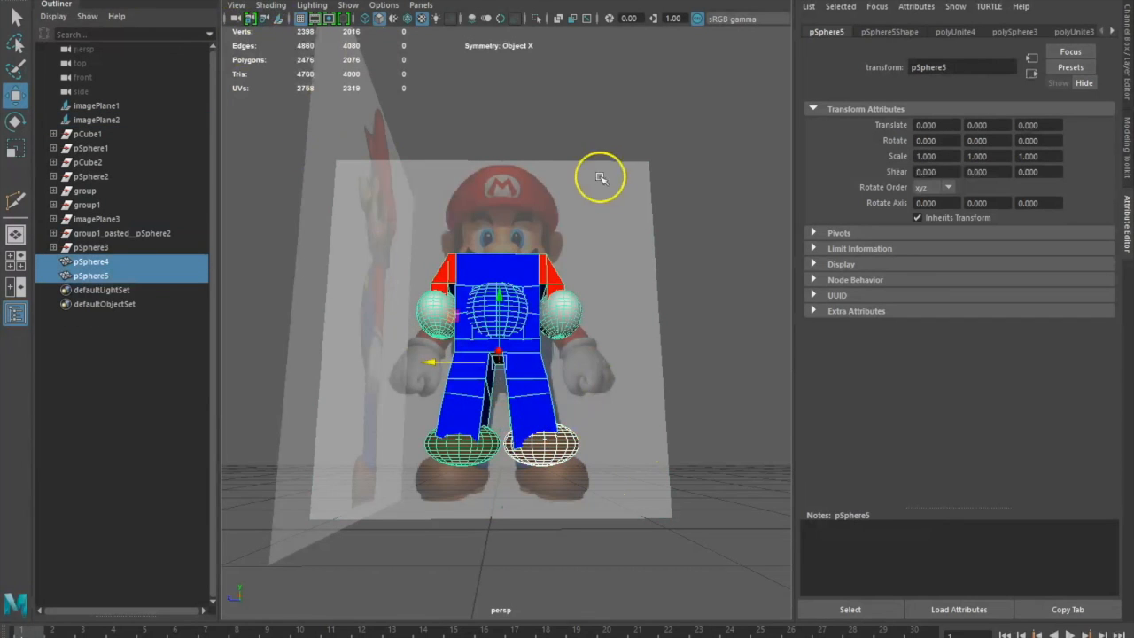
key("g")
left_click(700, 411)
Try to select a single shoe within the combined mesh, and undo the combination of the duplicated shoe with the body
left_click_drag(706, 375, 486, 451, "alt")
left_click(487, 449)
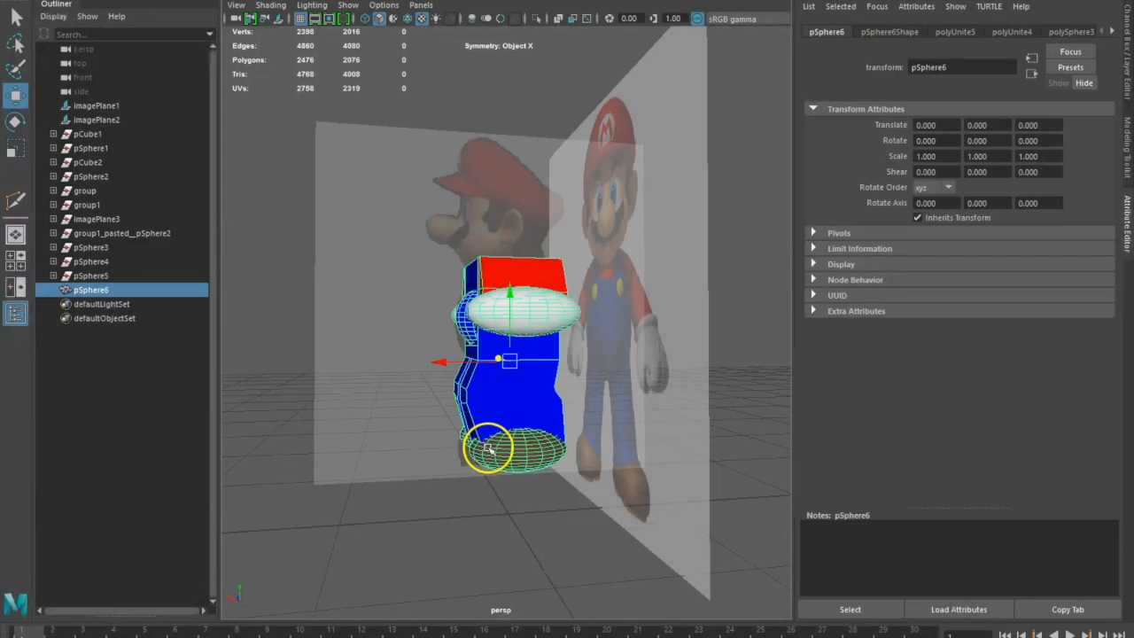
left_click(534, 423)
left_click(534, 423)
left_click(526, 508)
left_click(525, 466)
left_click(525, 466)
left_click(525, 466)
left_click(525, 456)
left_click(524, 455)
key("ctrl+z")
key("ctrl+z")
key("ctrl+z")
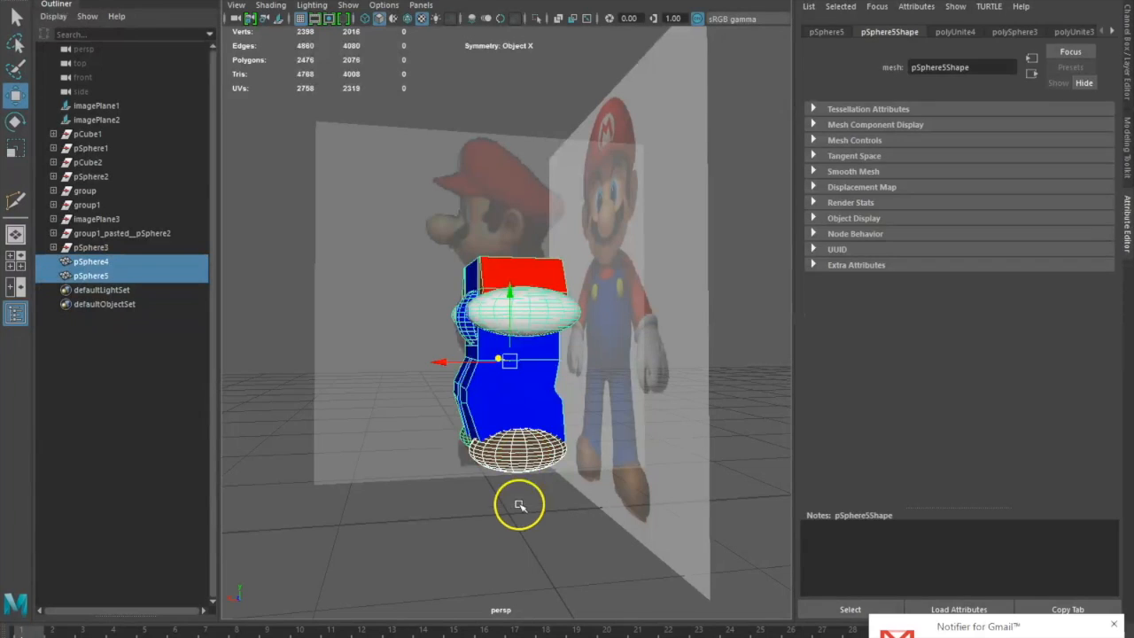
Try to lengthen the unmerged shoe sphere along X with the Scale tool
left_click(521, 507)
left_click(532, 453)
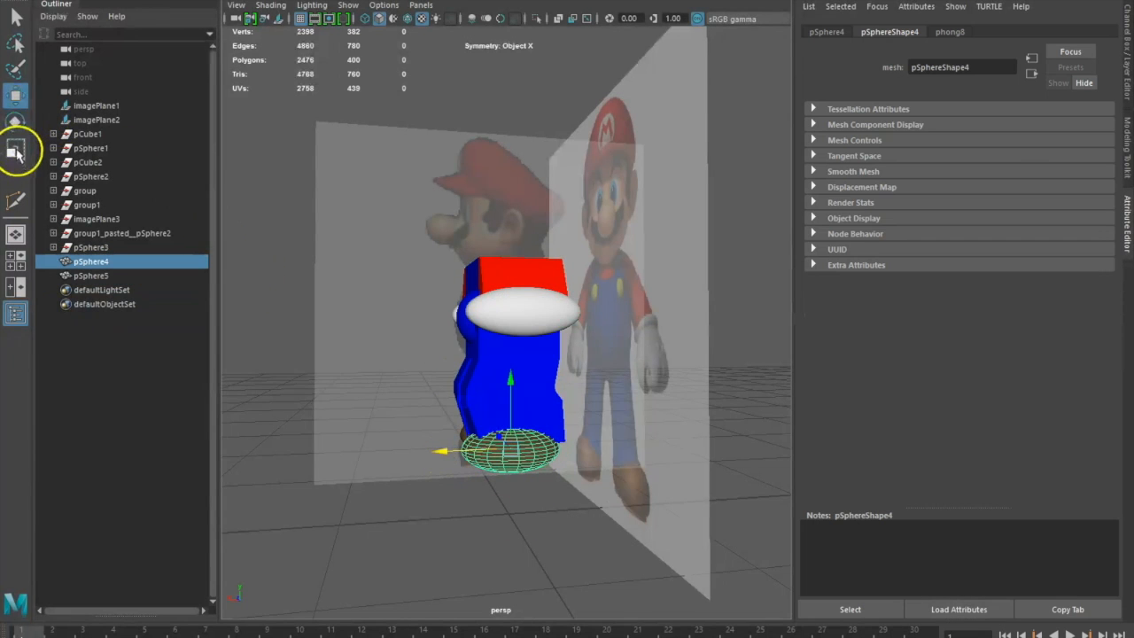
left_click(15, 149)
left_click_drag(445, 454, 425, 455)
left_click(16, 18)
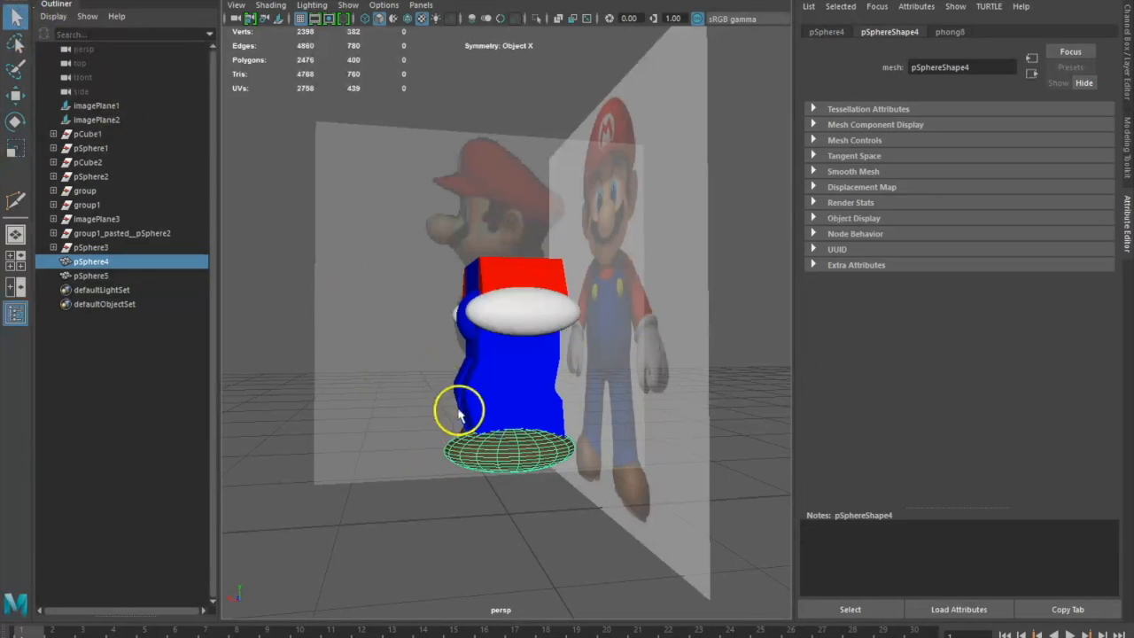
left_click(15, 95)
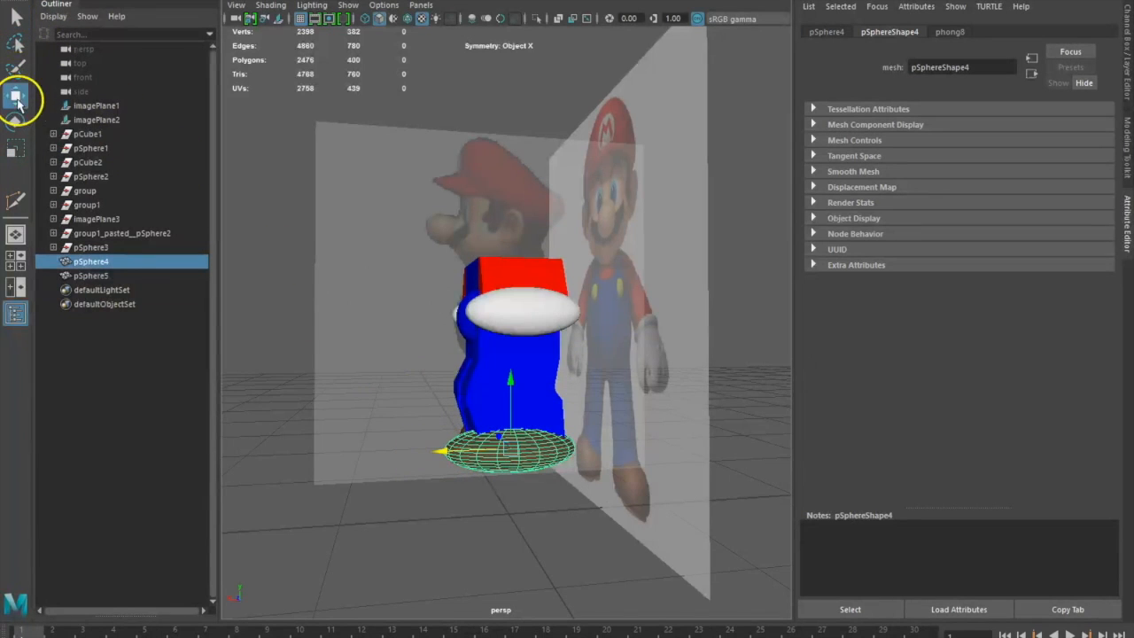
Try to separate the combined body mesh into its individual pieces and select the shoe piece
left_click_drag(426, 524, 450, 468, "alt")
left_click(451, 459)
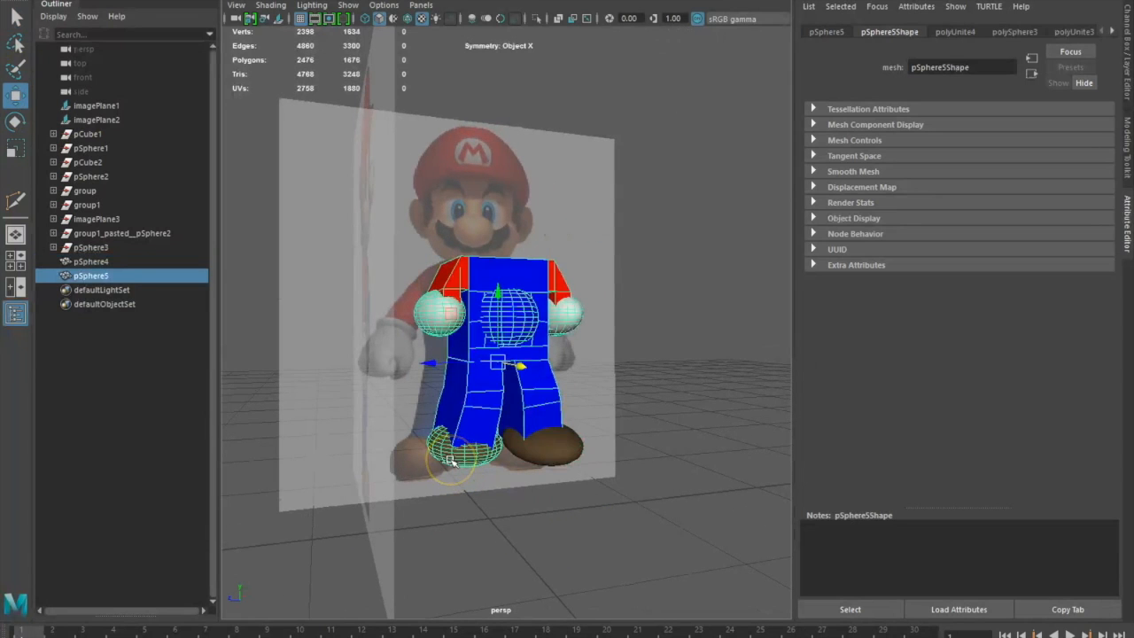
left_click(273, 6)
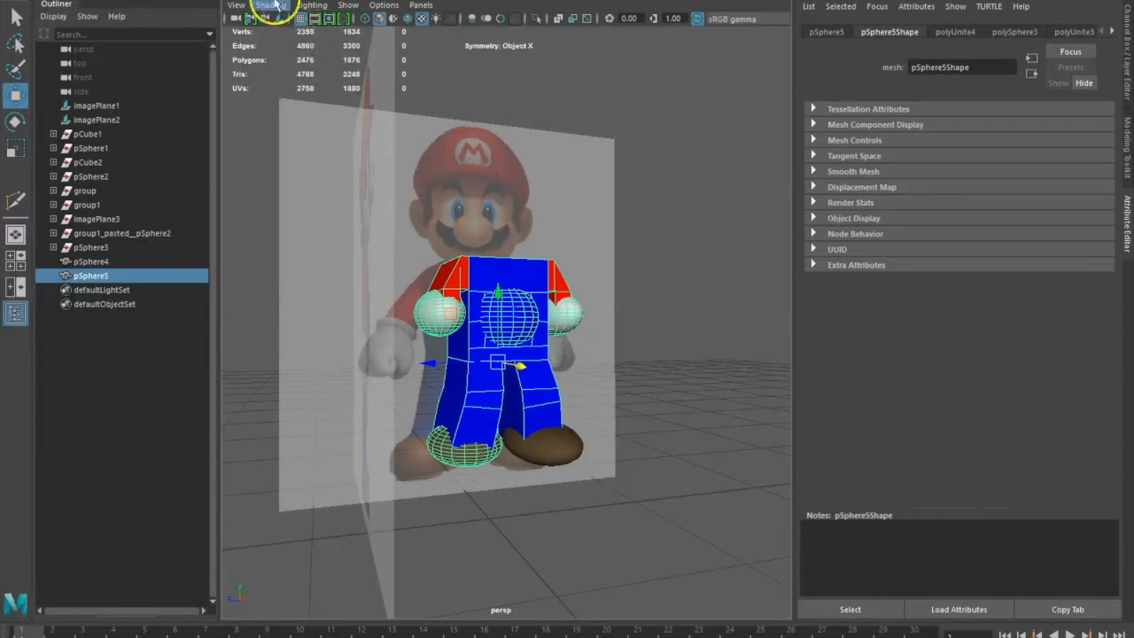
left_click(276, 1)
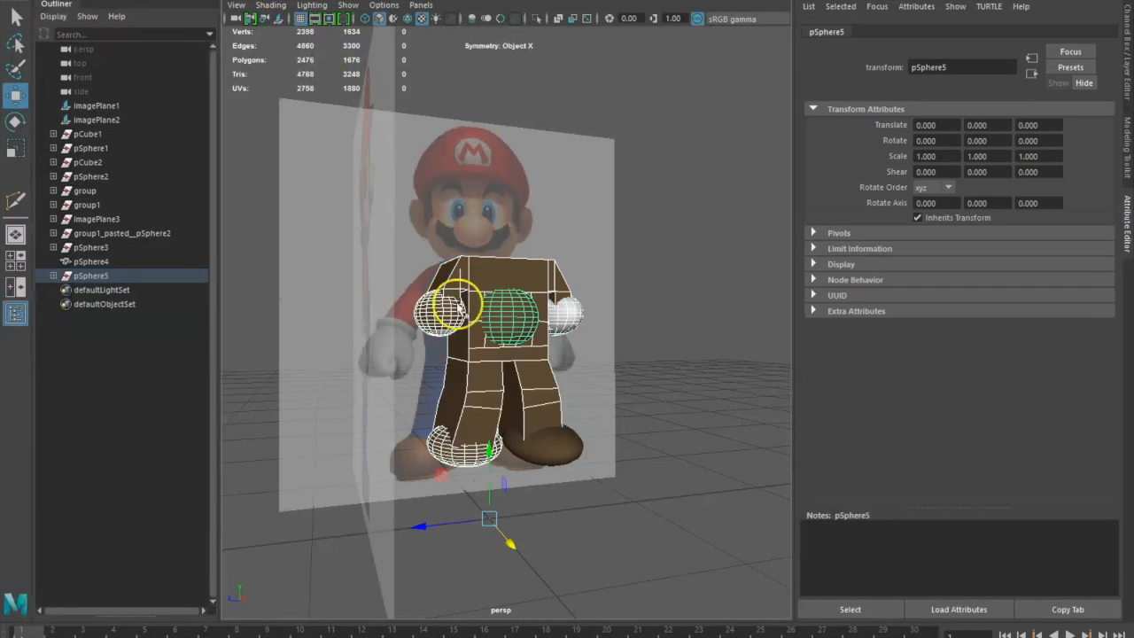
left_click(646, 567)
left_click(473, 459)
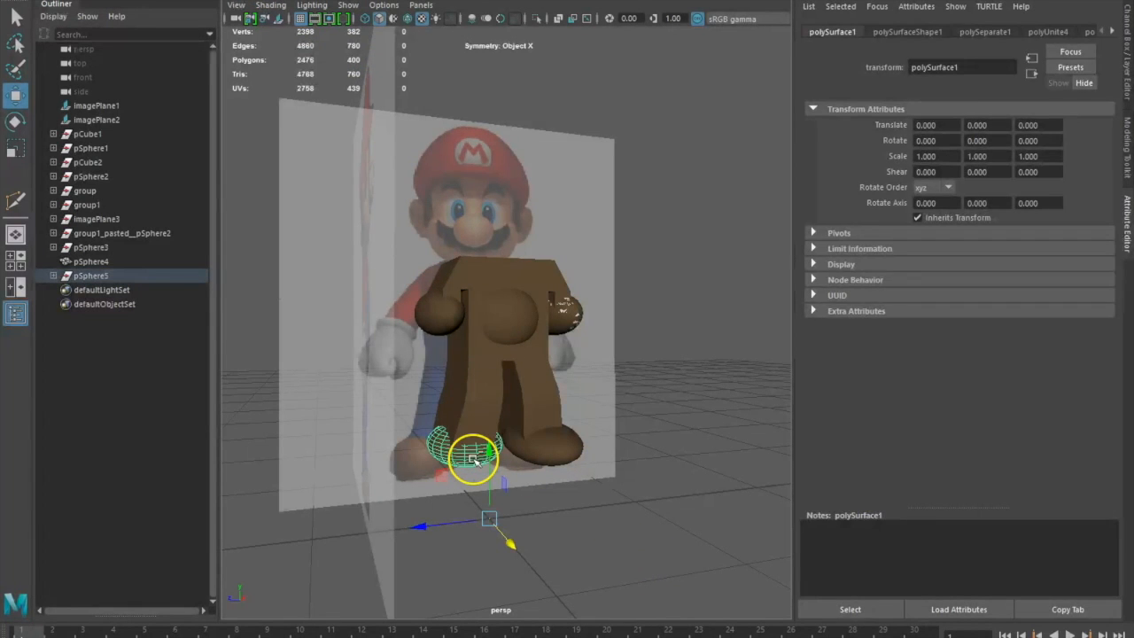
Undo the separation of the body mesh and try to select its merged shoe alone
key("ctrl+z")
key("ctrl+z")
key("ctrl+z")
left_click(510, 467)
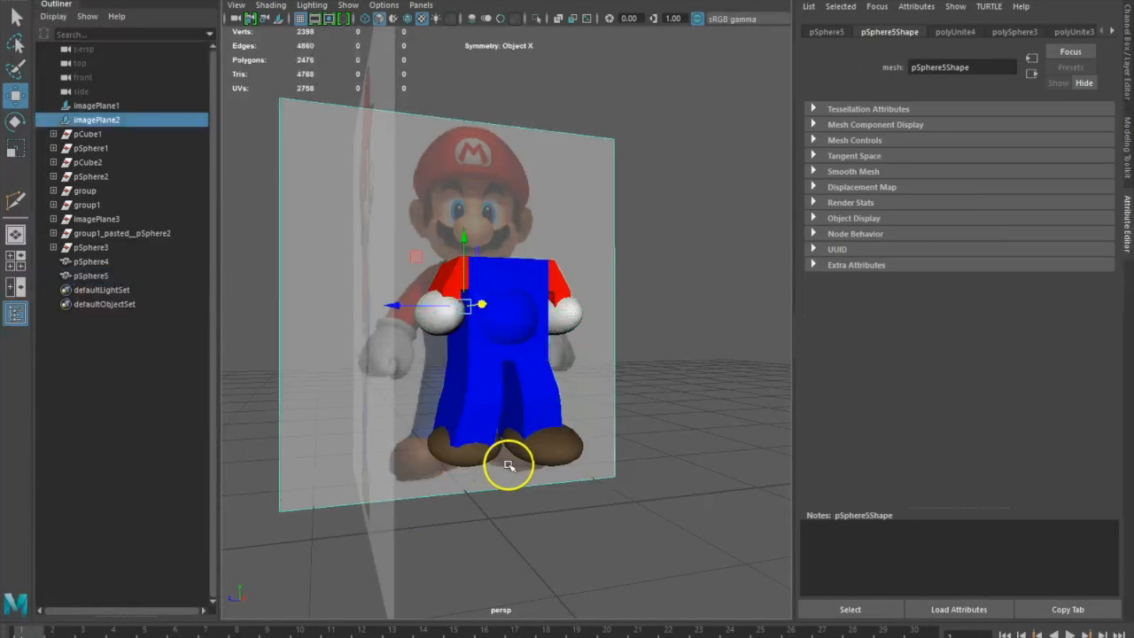
left_click(489, 456)
left_click(486, 456)
Undo the lengthening of the unmerged shoe sphere along X
key("ctrl+z")
key("ctrl+z")
key("ctrl+z")
key("ctrl+z")
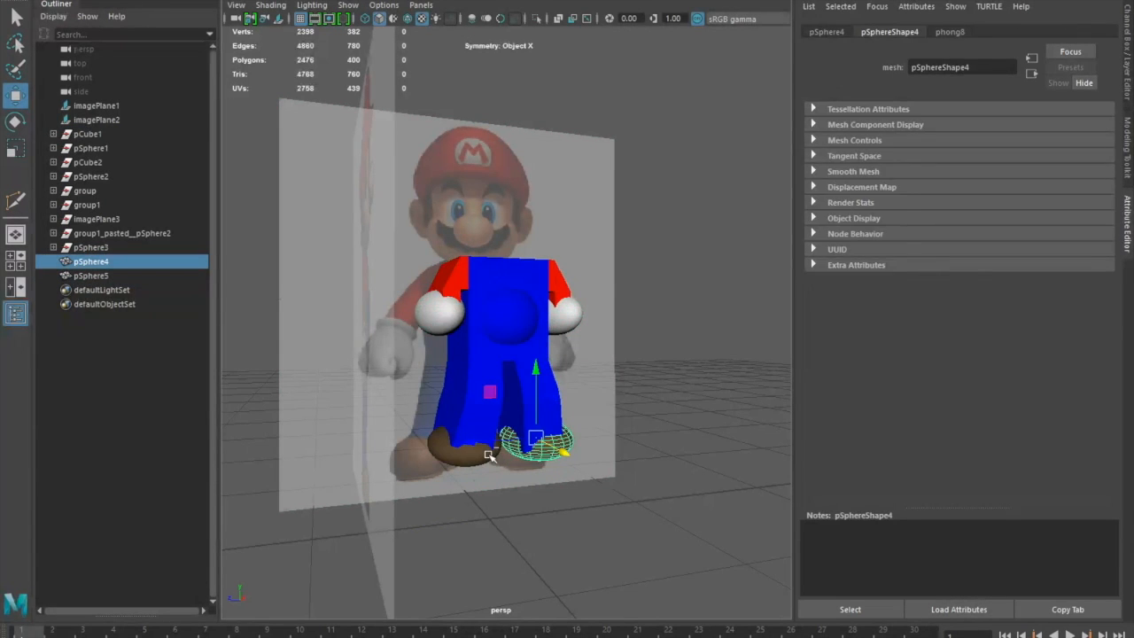
key("ctrl+z")
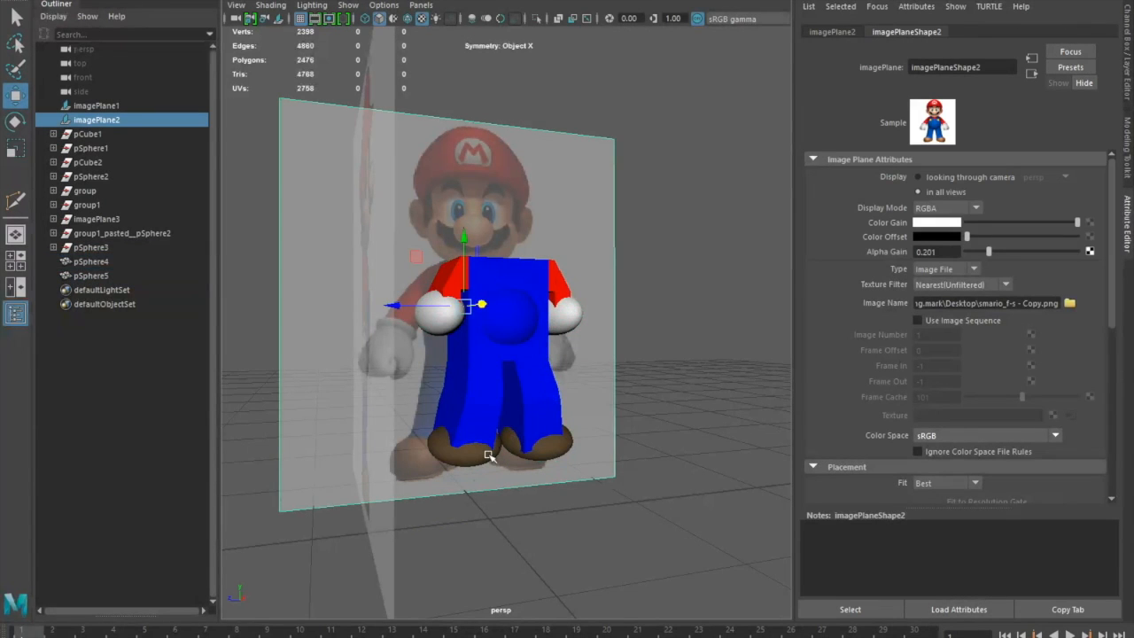